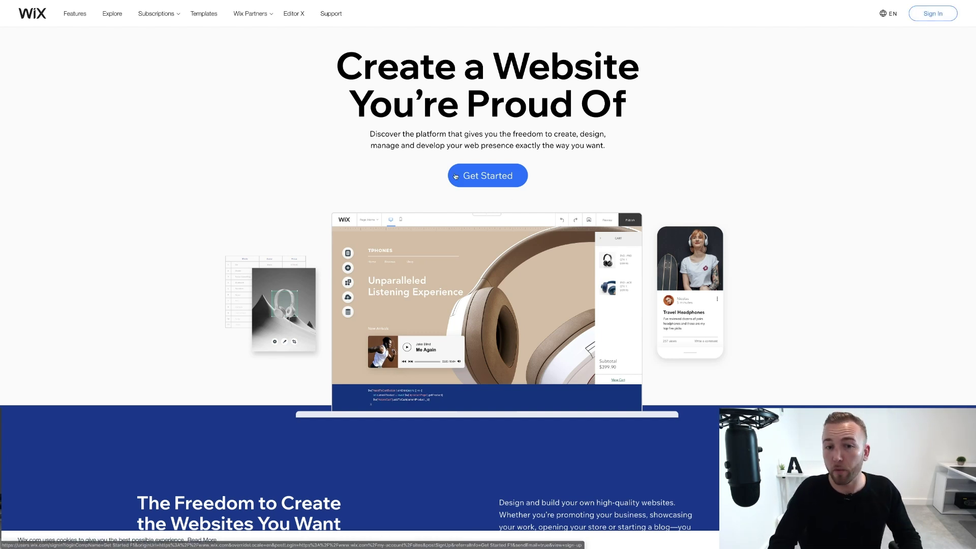
- Start creating a Wix site and sign up for an account with the user's saved e-mail address
left_click(491, 185)
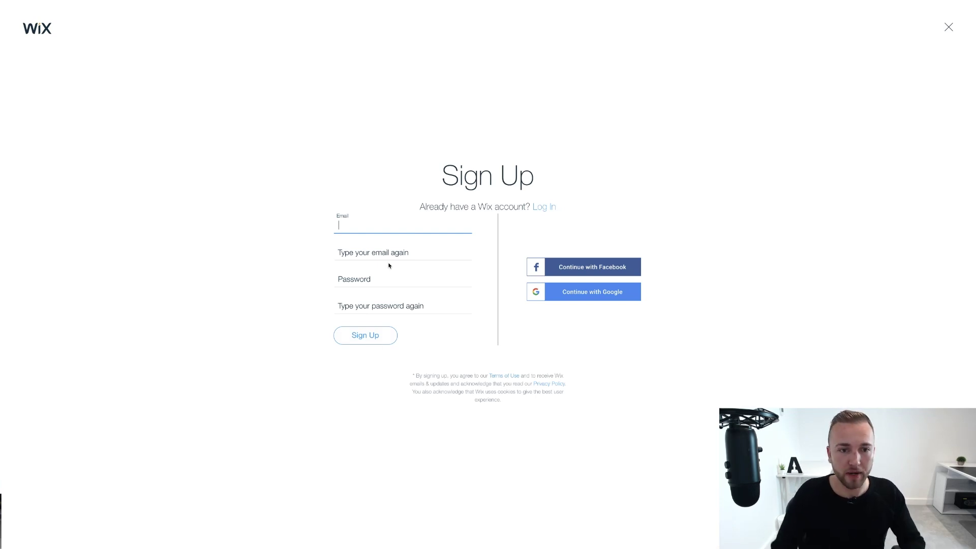
left_click(370, 228)
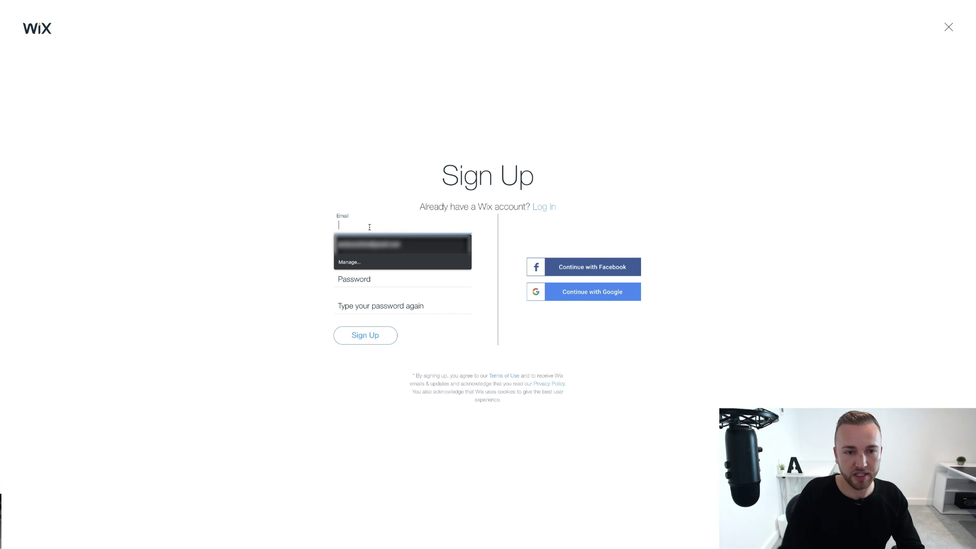
left_click(387, 245)
left_click(363, 335)
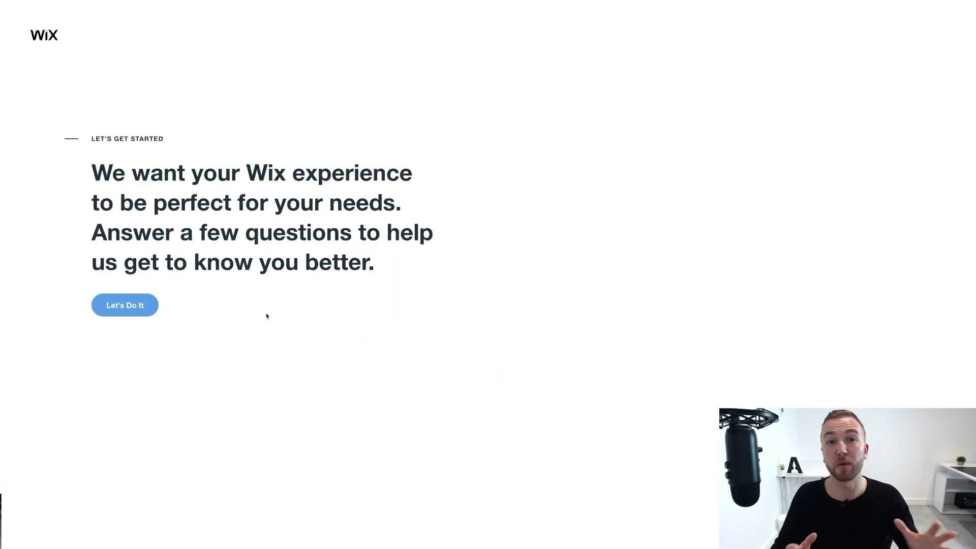
- Answer the setup questions: the site is for myself, a business site, and I've never done this before
left_click(143, 311)
left_click(451, 201)
left_click(466, 199)
left_click(491, 233)
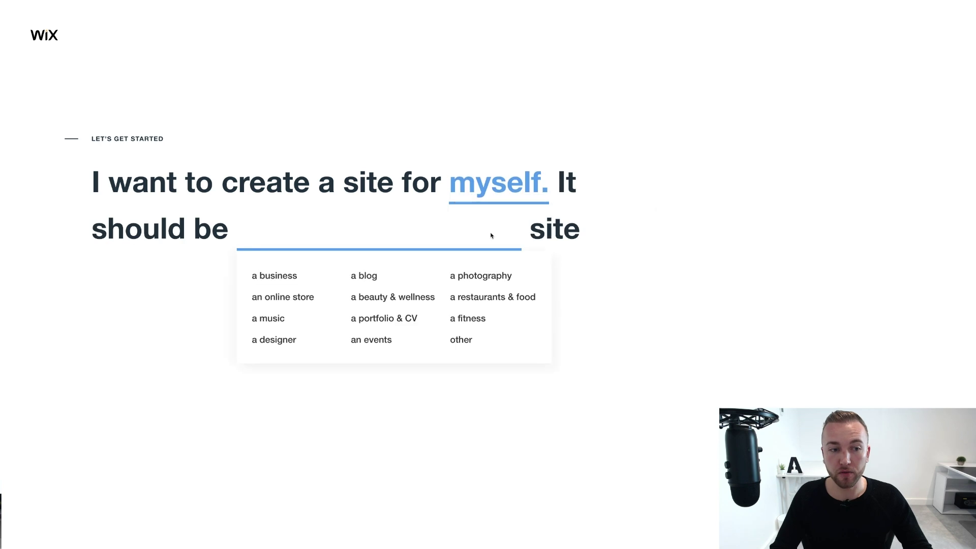
left_click(277, 276)
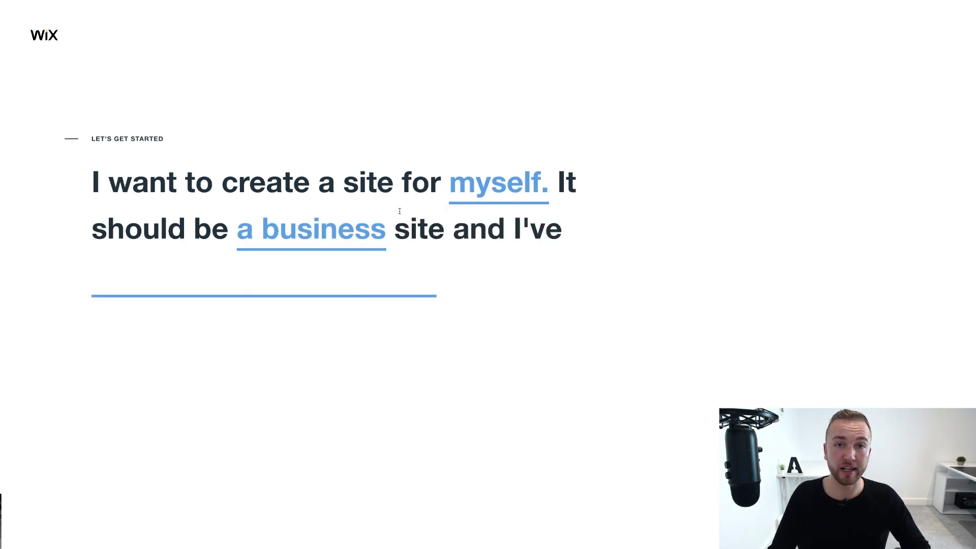
left_click(174, 290)
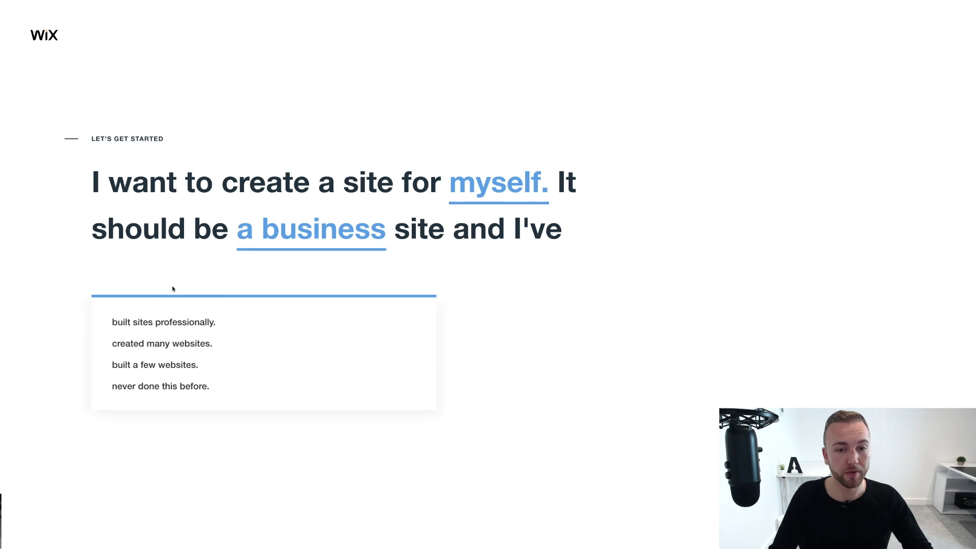
left_click(152, 387)
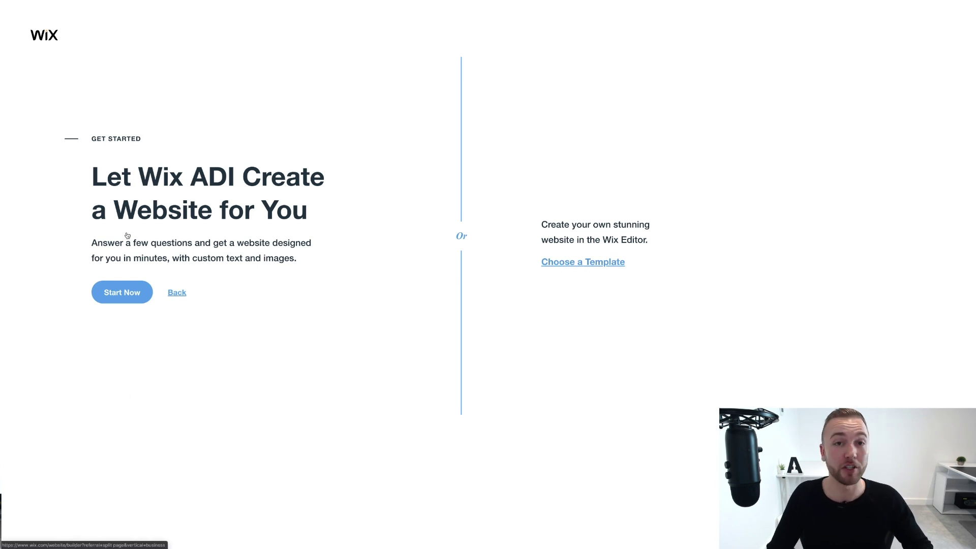
- Choose to build from a template and filter the business templates to Advertising & Marketing
left_click(606, 262)
scroll(449, 232, "down", 10)
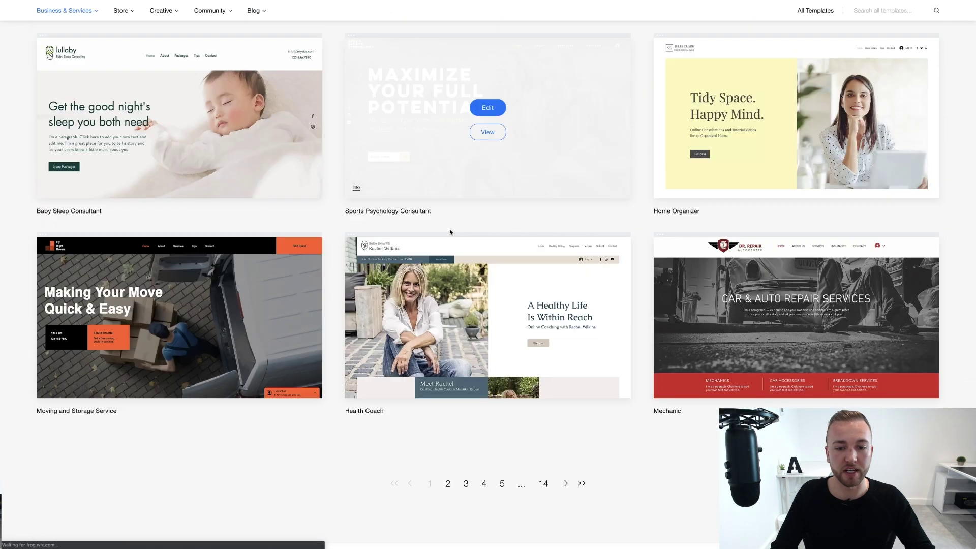
scroll(450, 232, "down", 5)
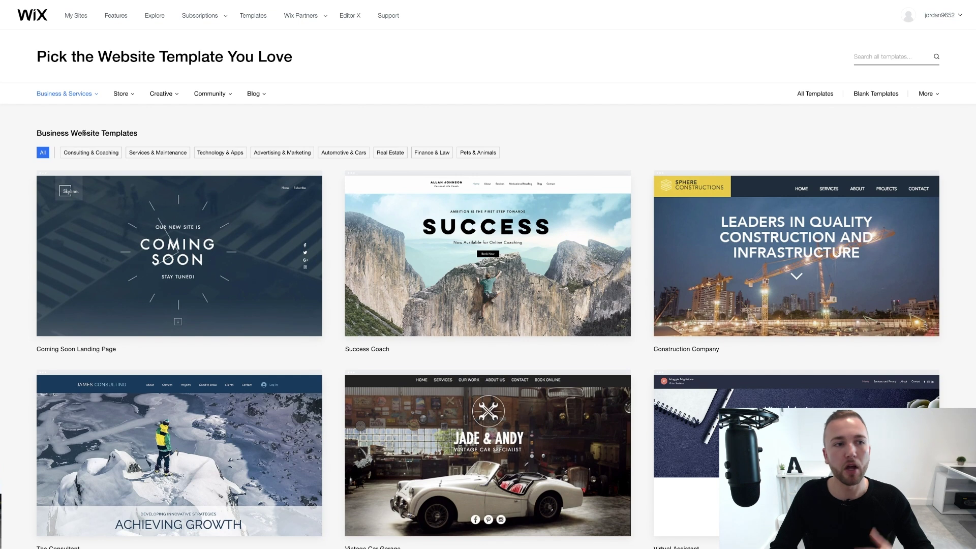
mouse_move(96, 94)
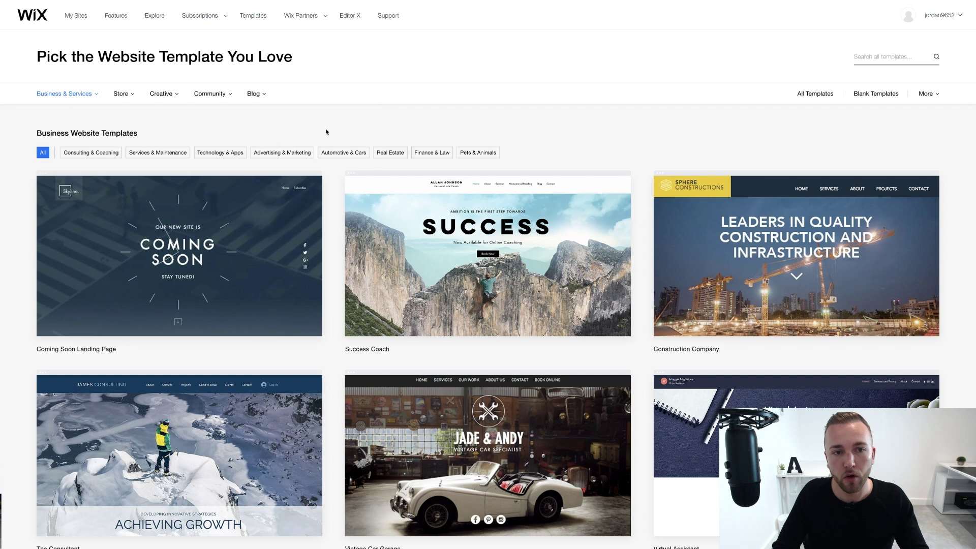
left_click(267, 153)
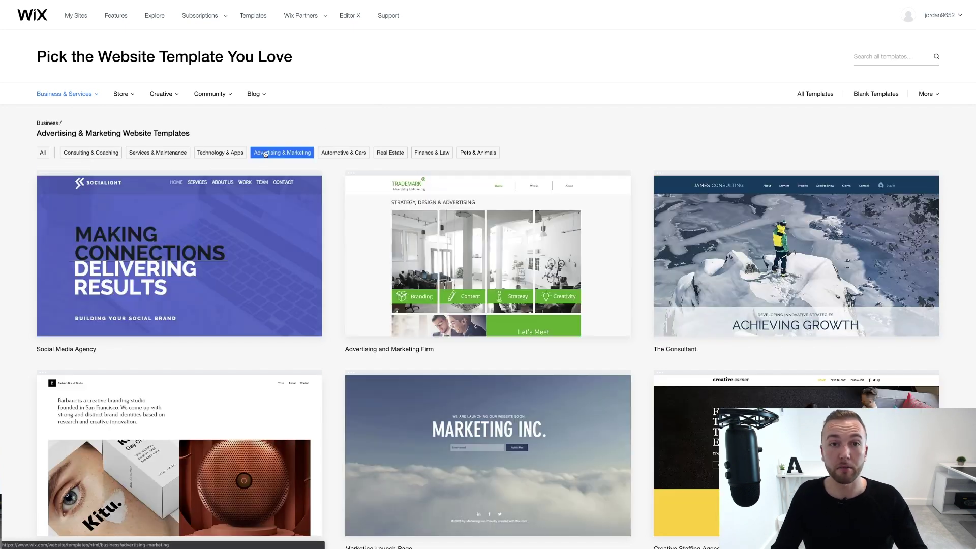
- Browse the filtered templates, open the Advertising and Marketing Firm template for editing, and dismiss the welcome video
scroll(473, 161, "down", 5)
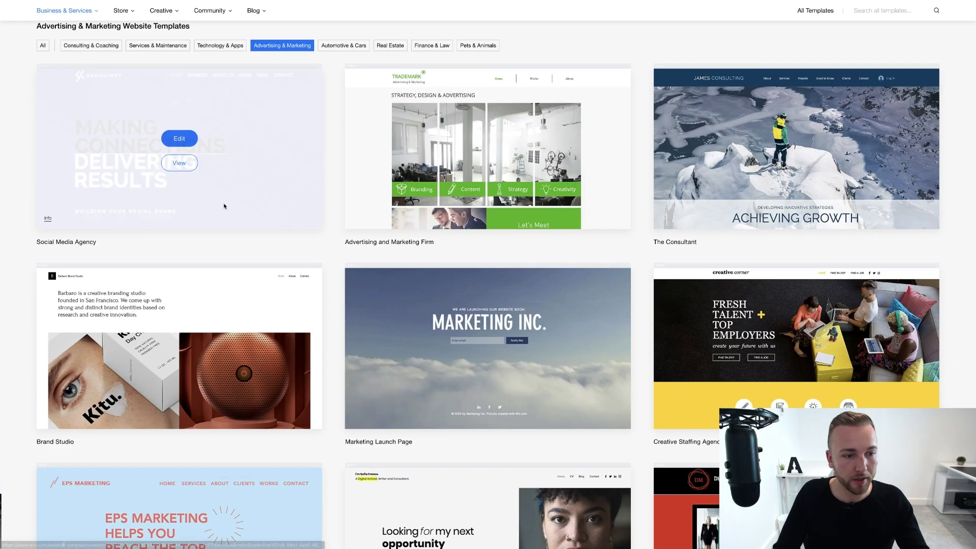
scroll(225, 209, "down", 5)
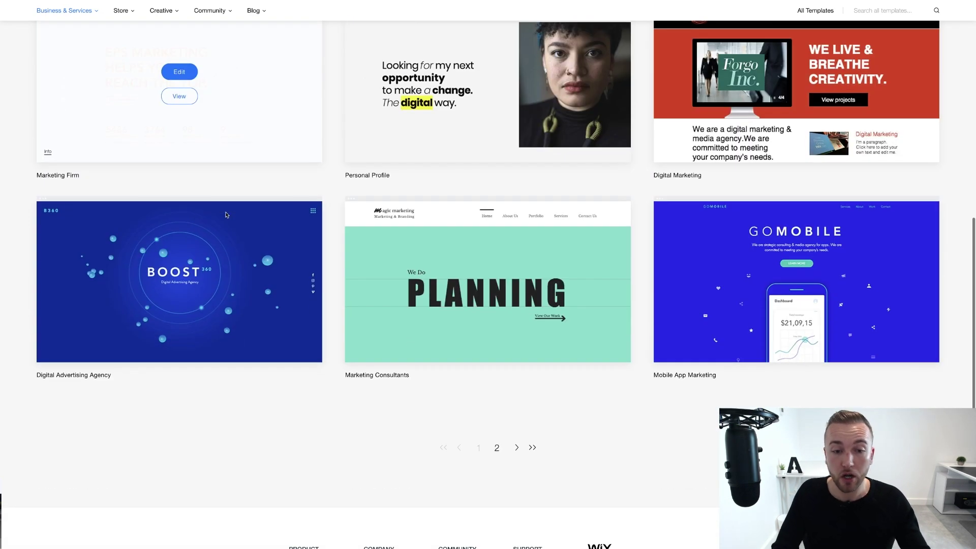
scroll(225, 214, "up", 2)
scroll(543, 288, "up", 7)
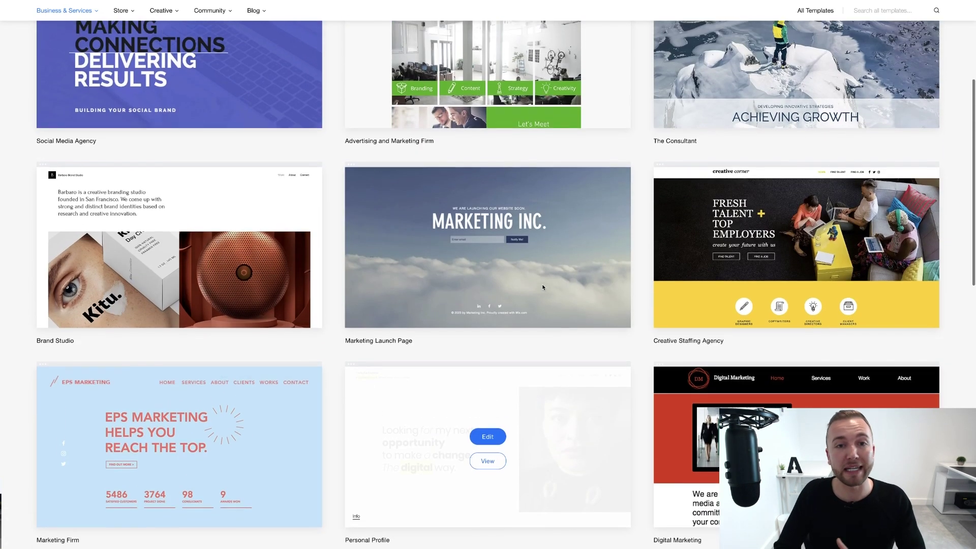
scroll(543, 287, "up", 1)
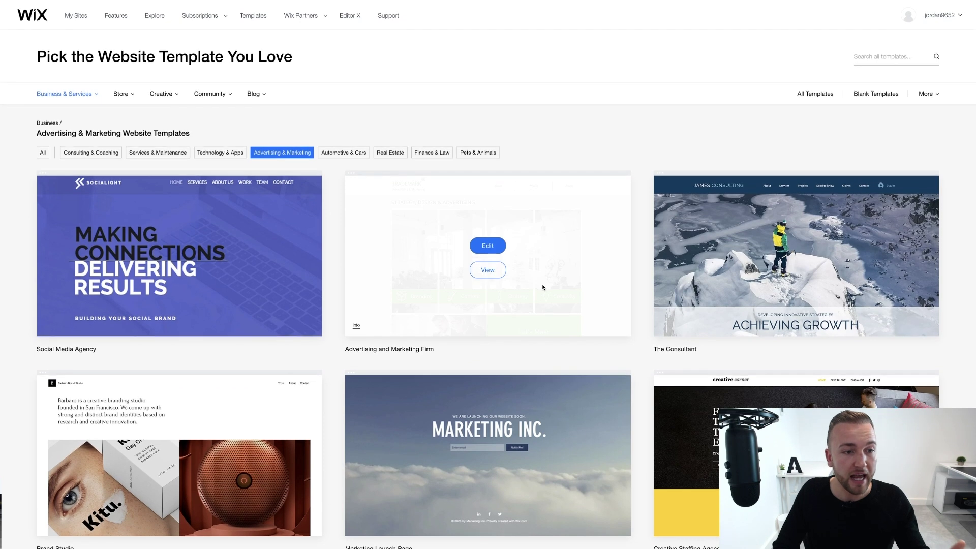
mouse_move(280, 374)
scroll(279, 374, "down", 3)
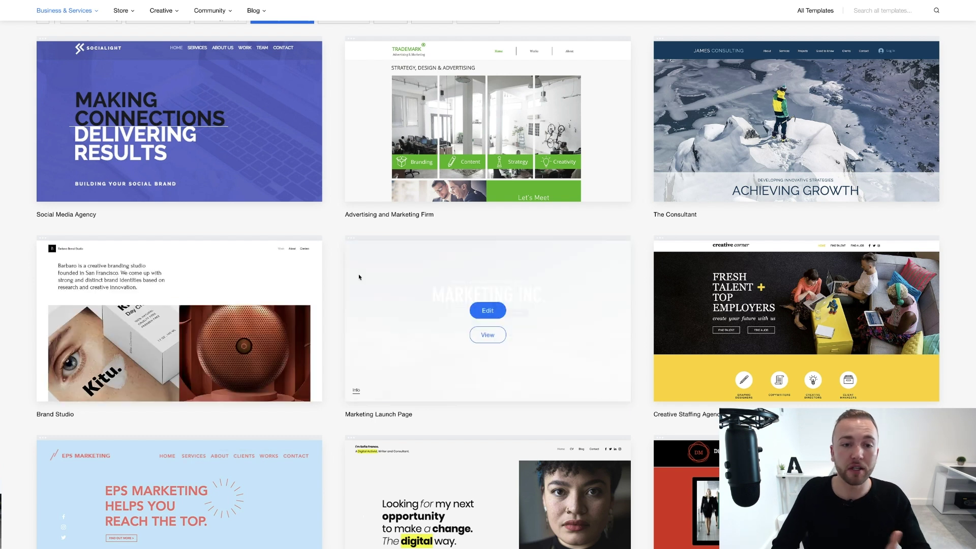
scroll(315, 227, "up", 2)
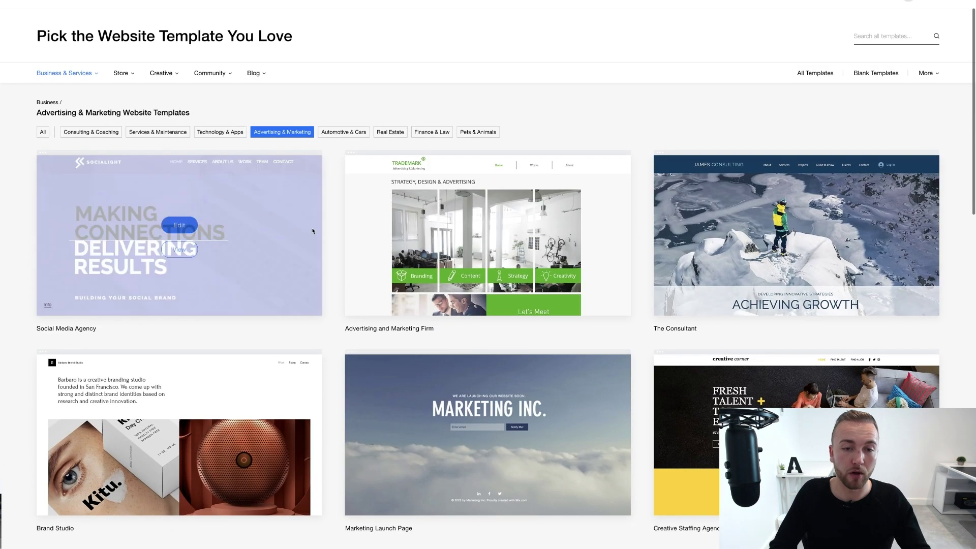
mouse_move(481, 222)
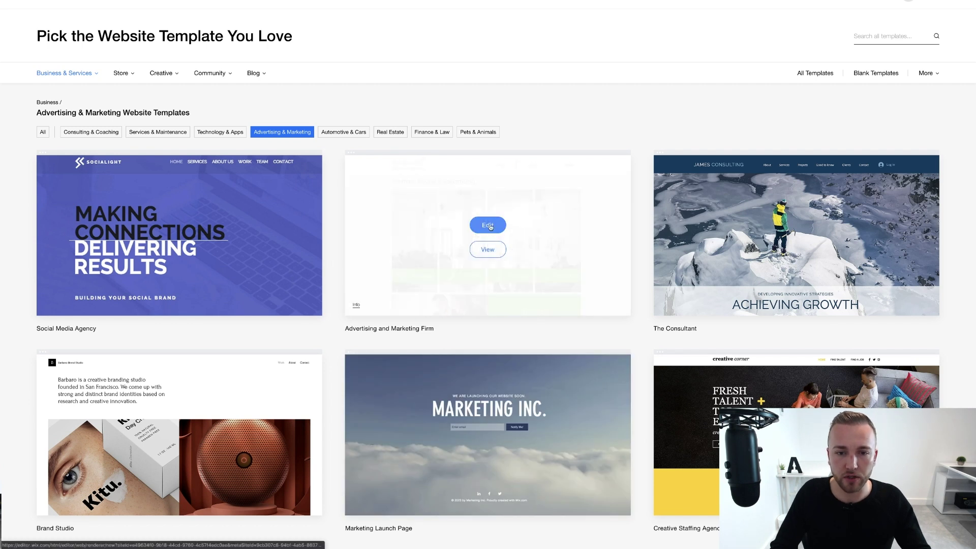
left_click(489, 225)
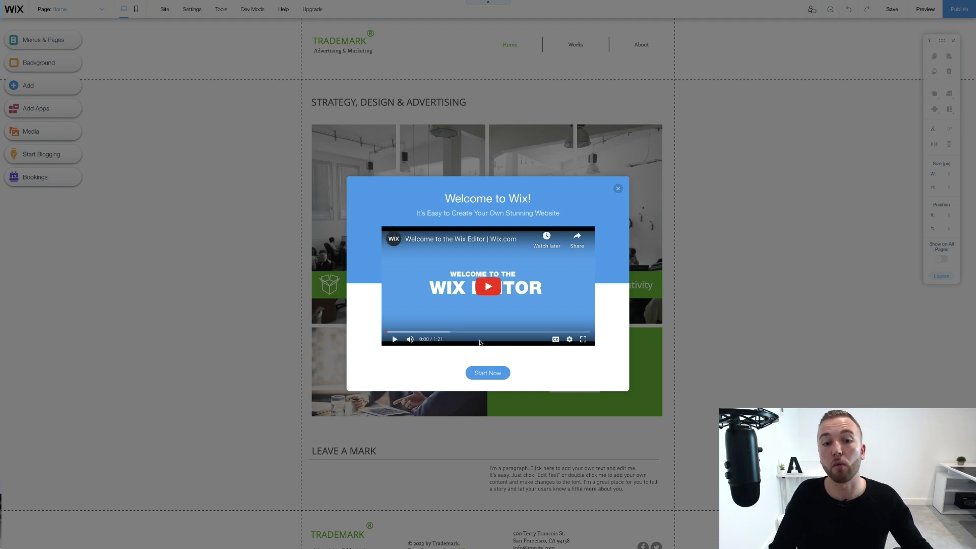
left_click(618, 188)
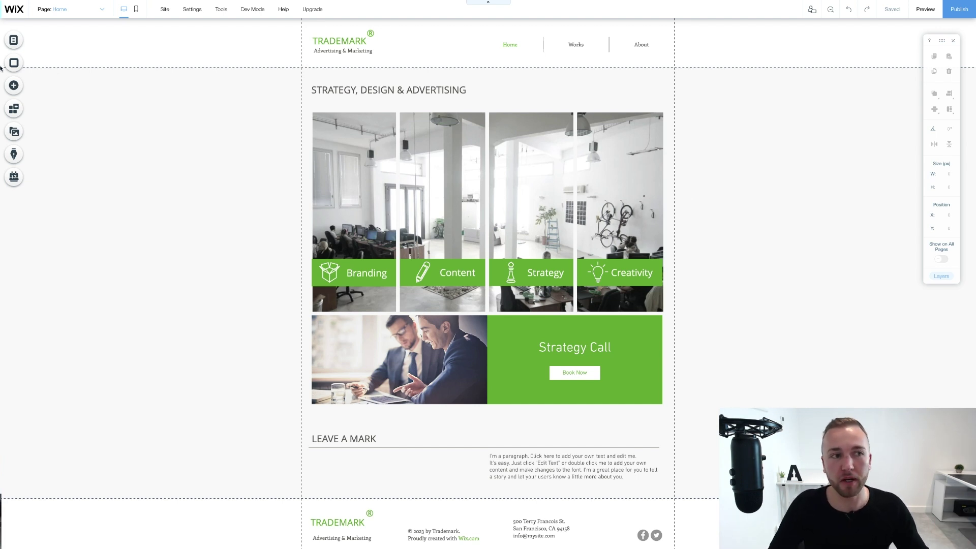
- Look through the template's existing pages, such as Works and About, in the site's page list and return to Home
left_click(16, 43)
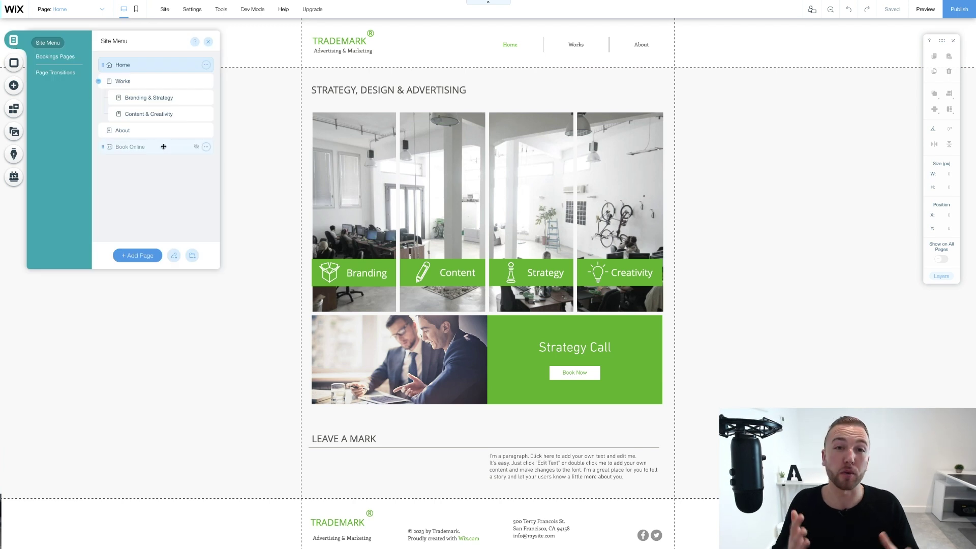
left_click(118, 82)
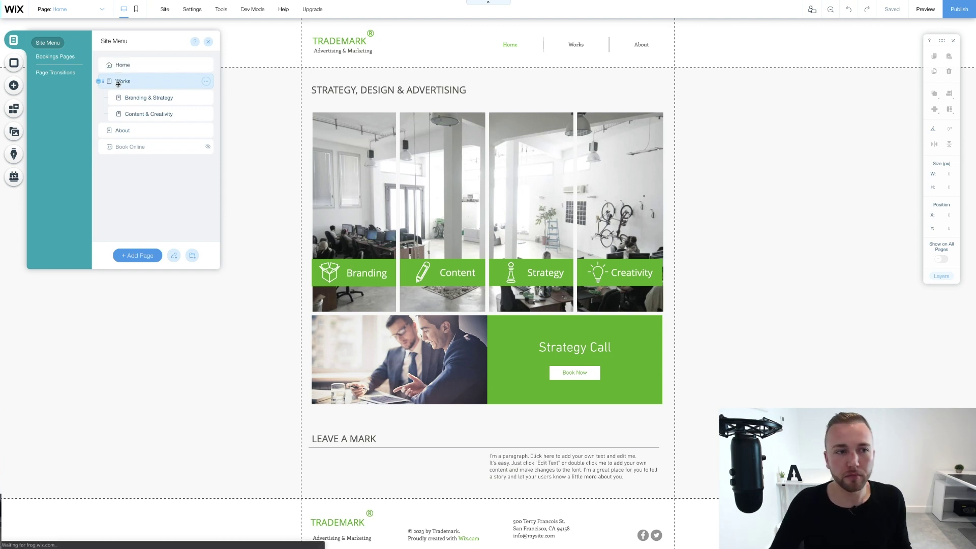
left_click(122, 130)
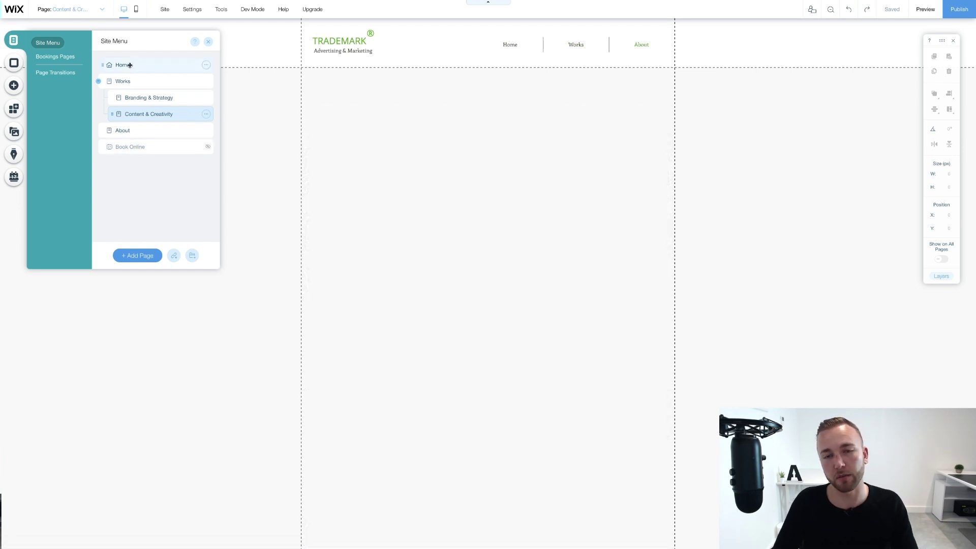
left_click(130, 65)
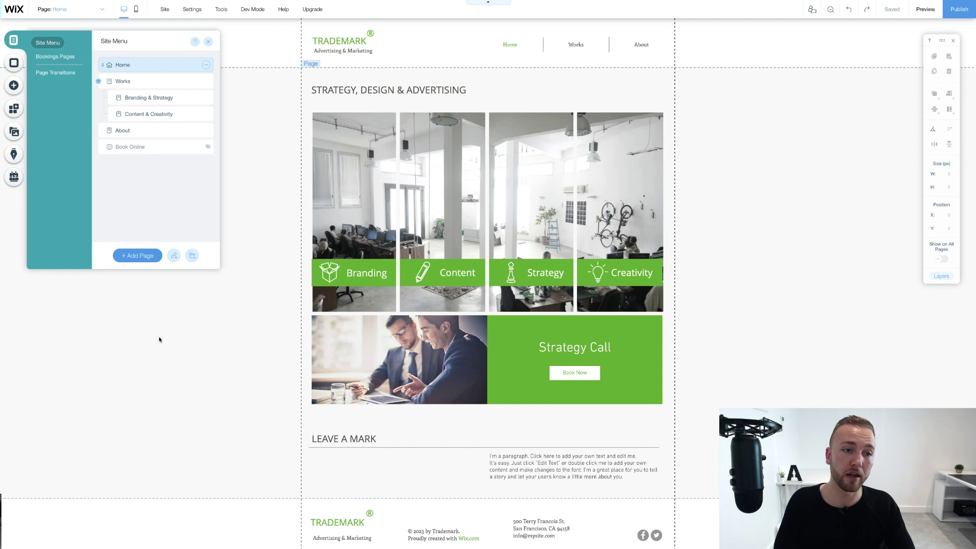
- Add a new page to the site and name it Testimonials
left_click(134, 257)
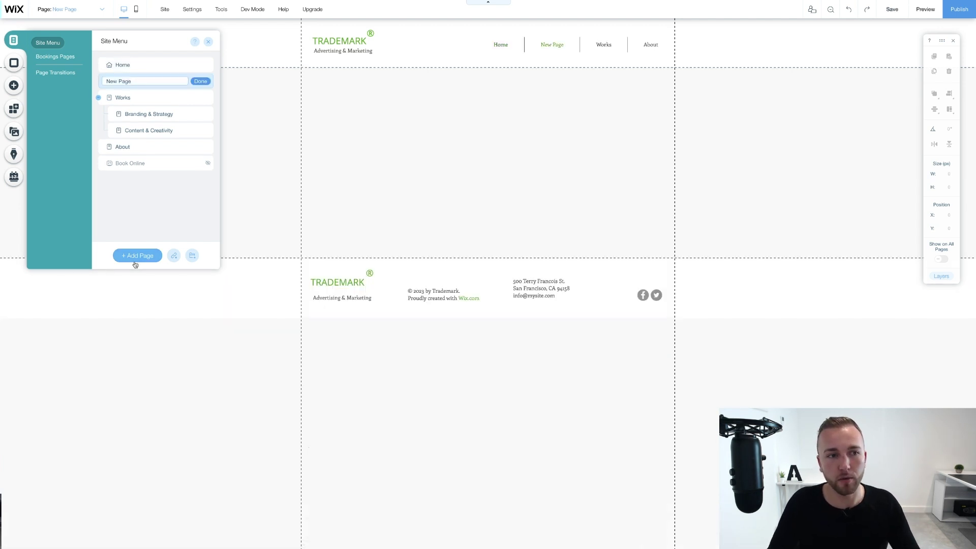
type("Testimonials")
left_click(200, 81)
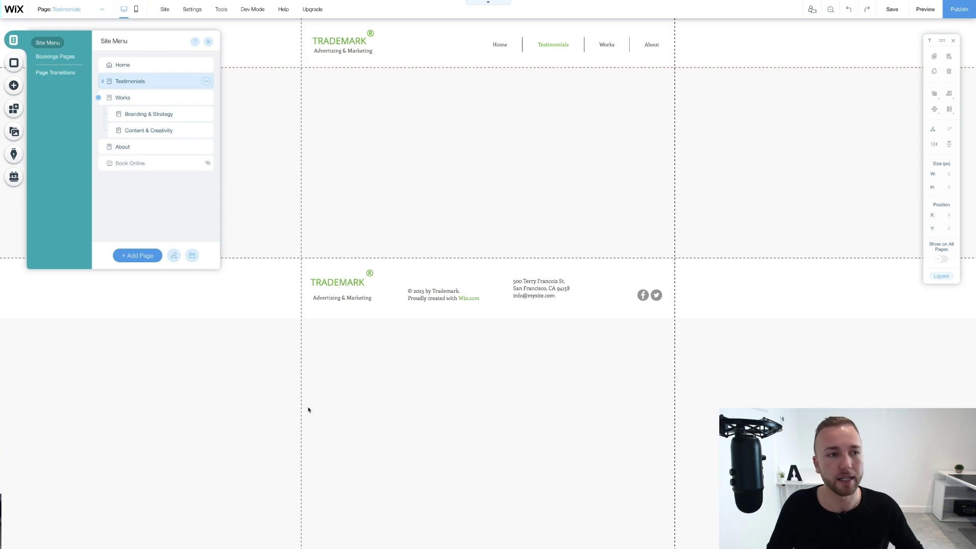
- Examine the Testimonials page's background options, including the site colors and color palettes, without changing them
left_click(13, 63)
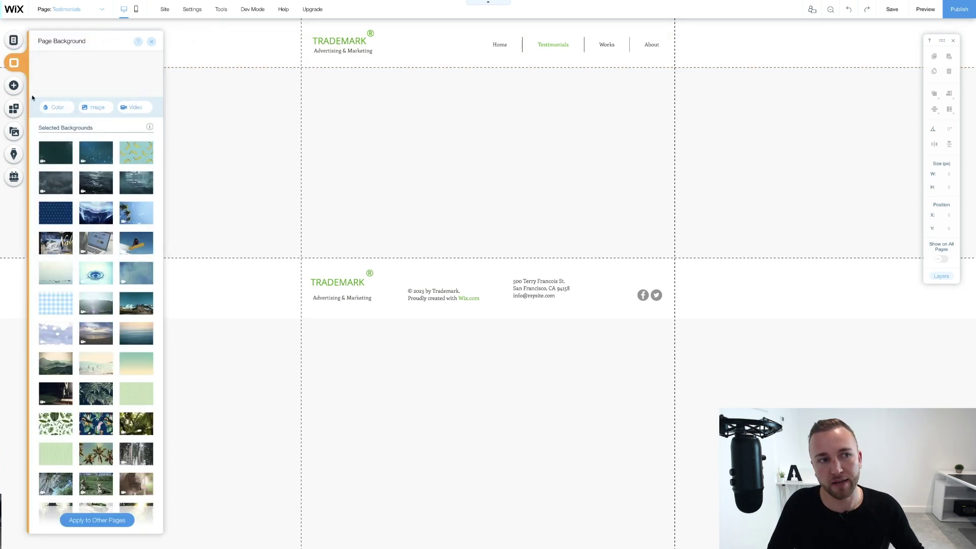
left_click(54, 107)
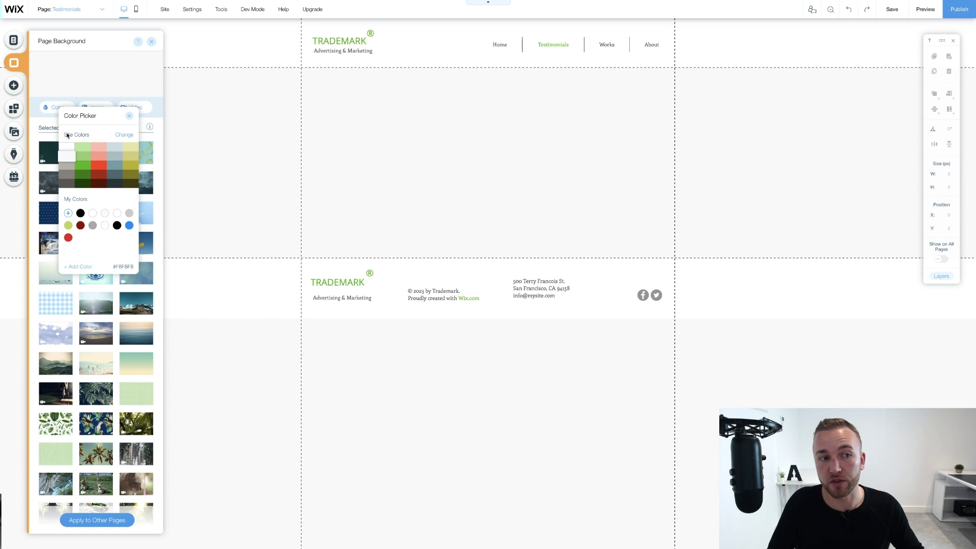
left_click(116, 135)
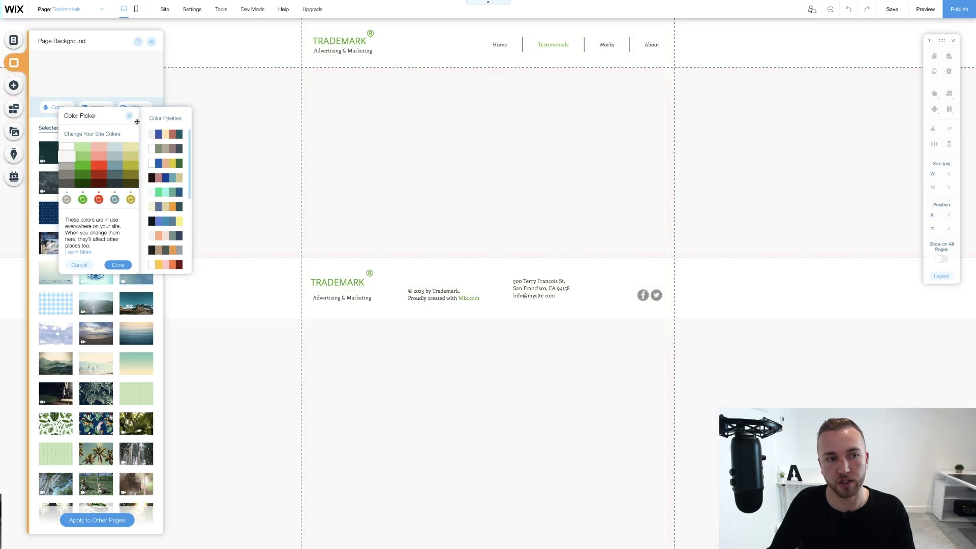
left_click(129, 116)
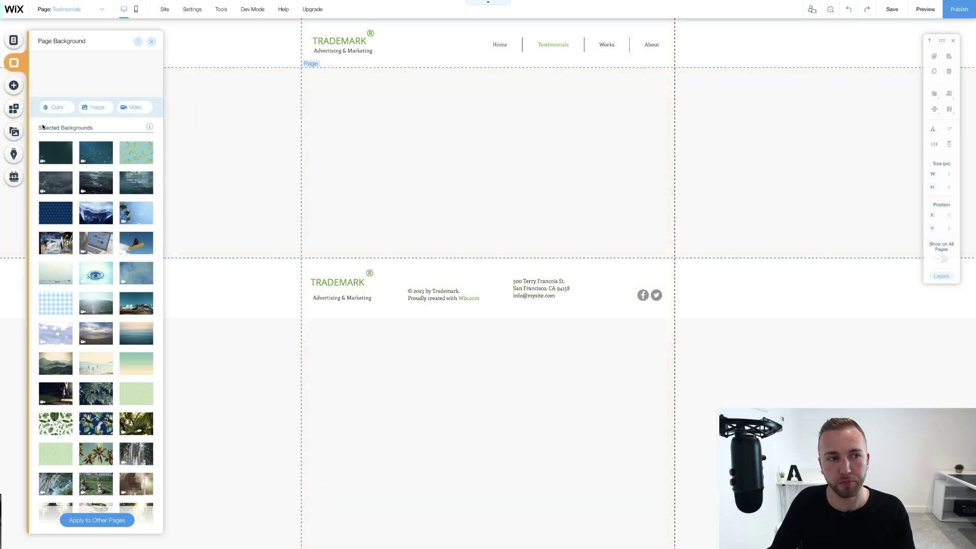
- Look through the categories of addable elements and add a Heading 1 themed text to the Testimonials page
left_click(15, 86)
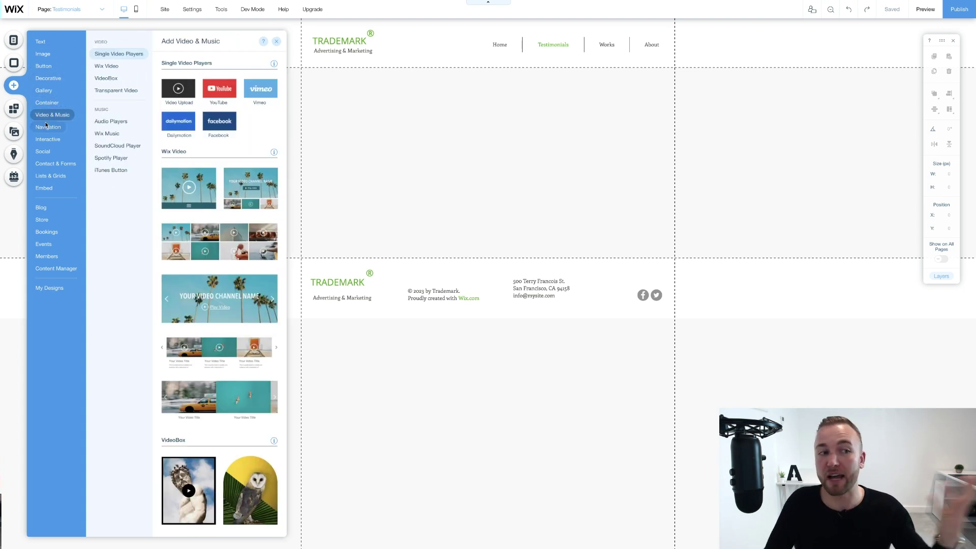
mouse_move(43, 165)
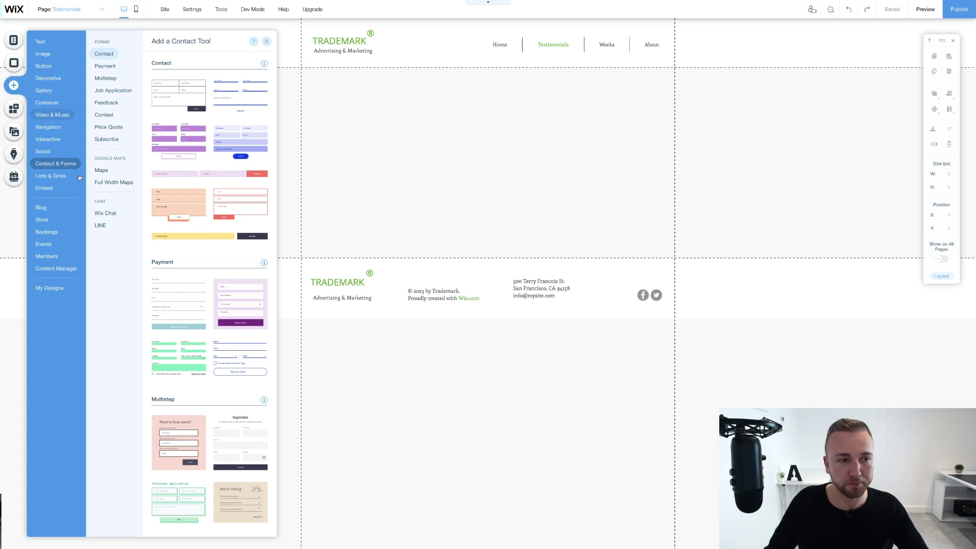
left_click(51, 114)
mouse_move(45, 44)
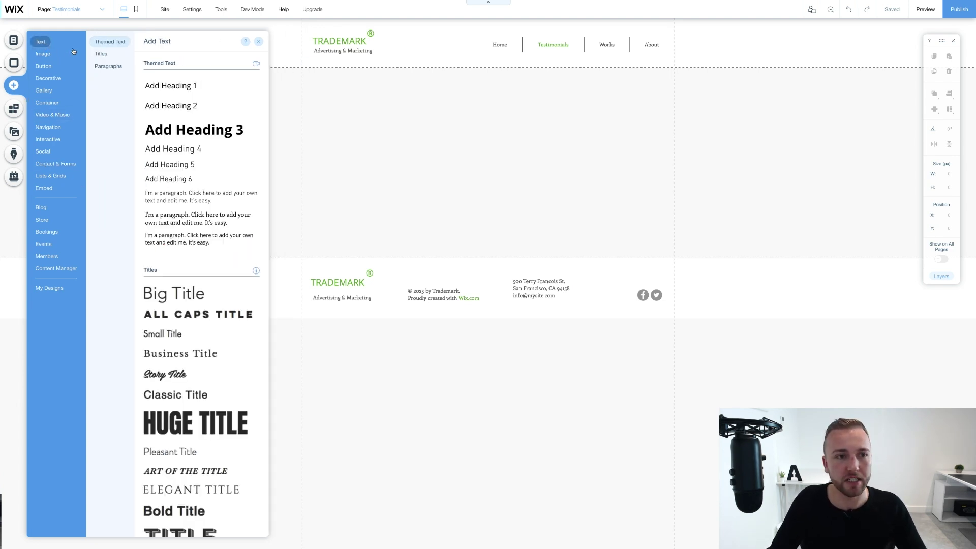
left_click(170, 87)
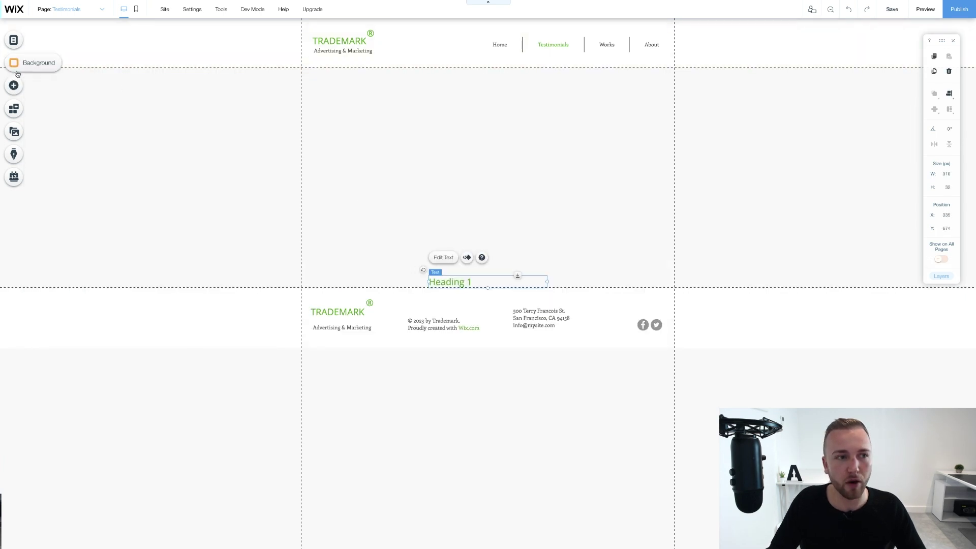
- Try out adding and duplicating another Heading 1 text on the page, and delete both extra headings
left_click(15, 89)
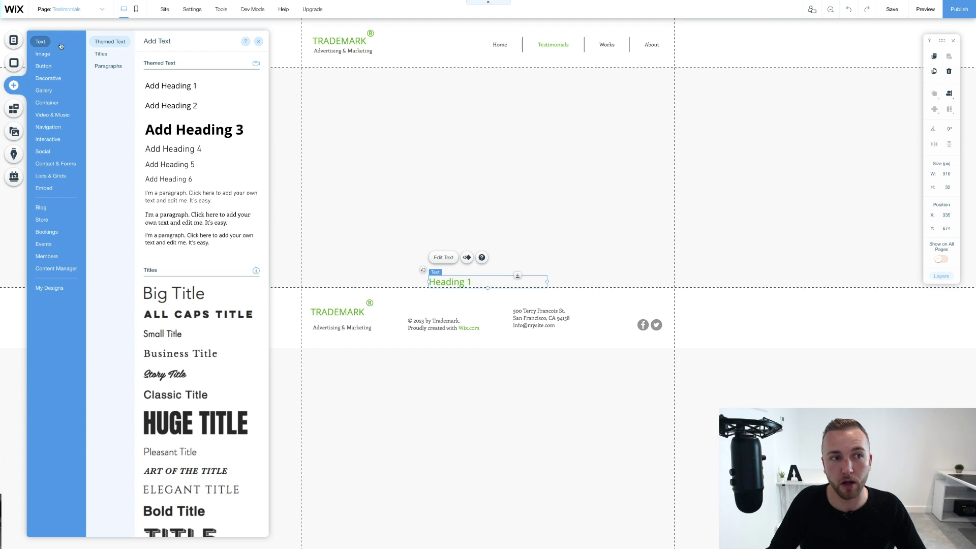
left_click_drag(164, 89, 359, 147)
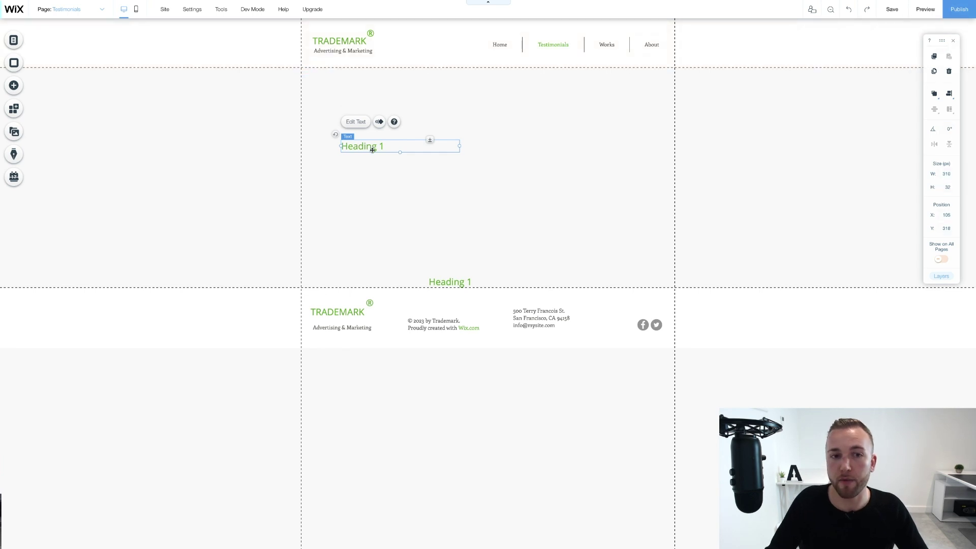
left_click(935, 71)
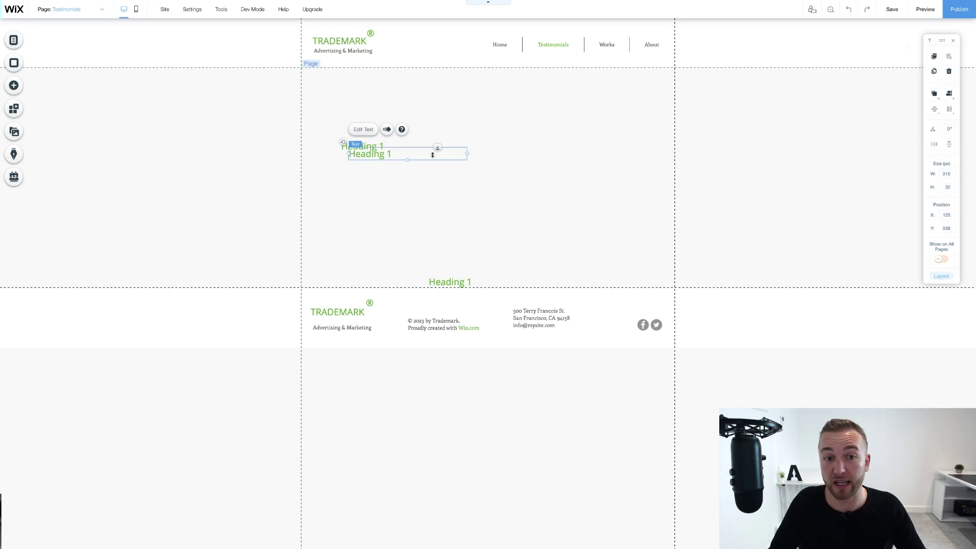
left_click(949, 71)
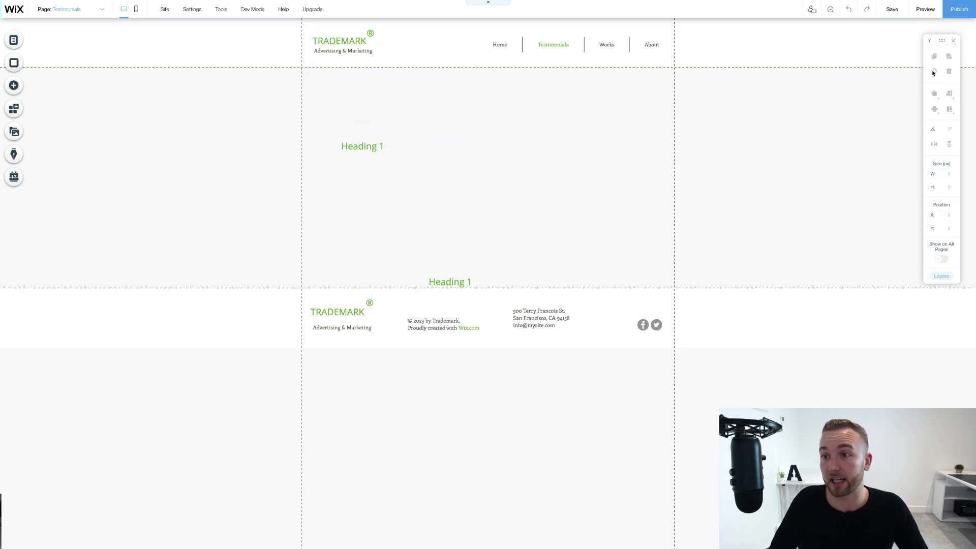
left_click(383, 146)
left_click(950, 71)
- Move the remaining Heading 1 to the upper-left of the page content and change its text to Testimonials
left_click_drag(450, 280, 332, 97)
double_click(332, 100)
type("Te")
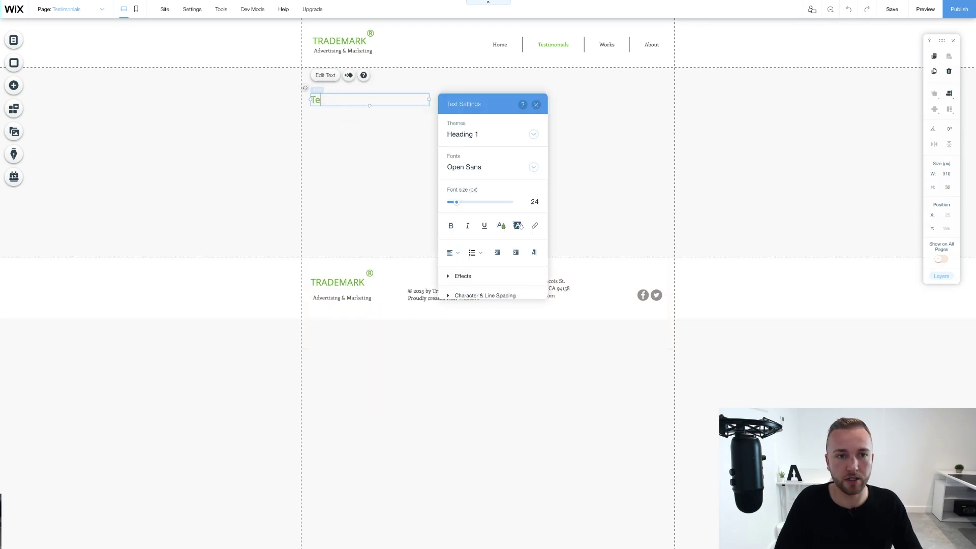
type("stimonials")
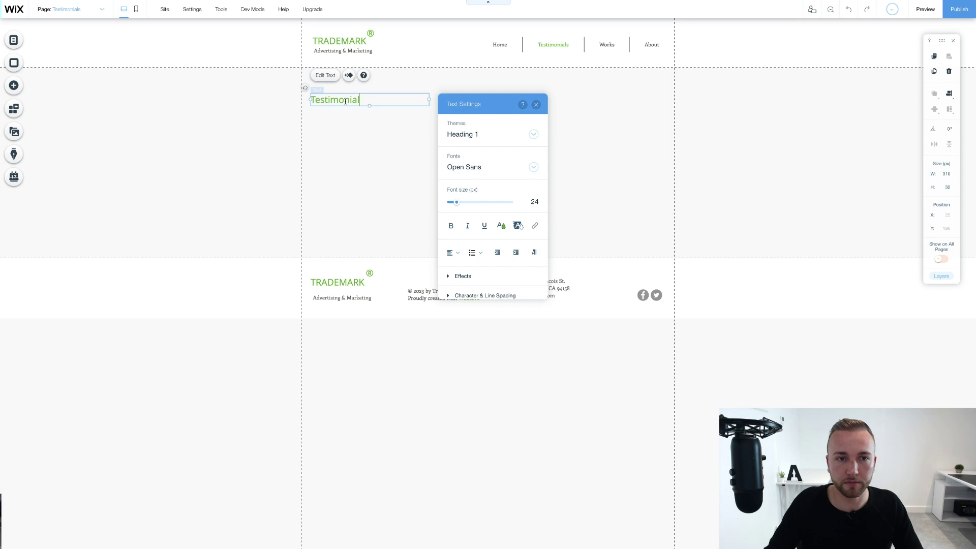
- Set the font size to 57 in the Testimonials heading's text settings and move the heading just below the page header
left_click(531, 167)
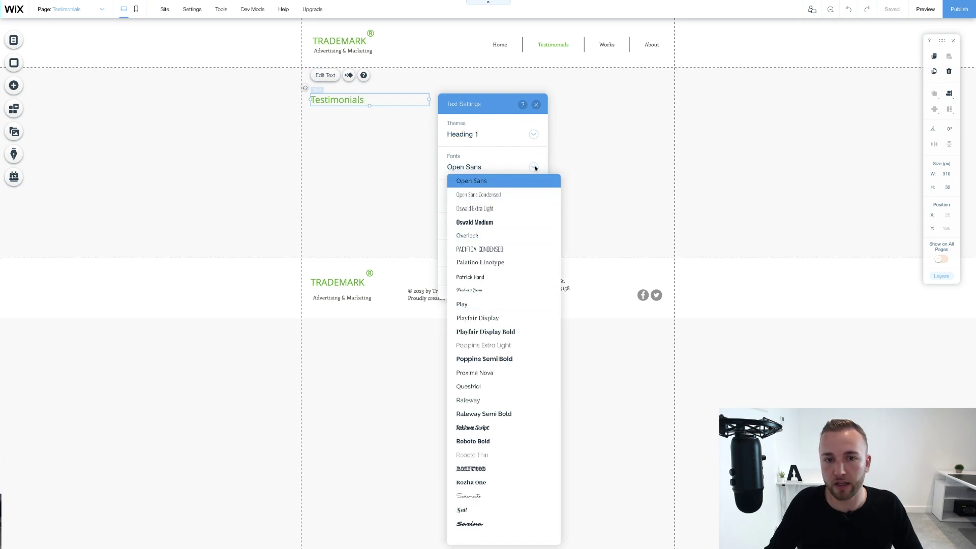
left_click(533, 167)
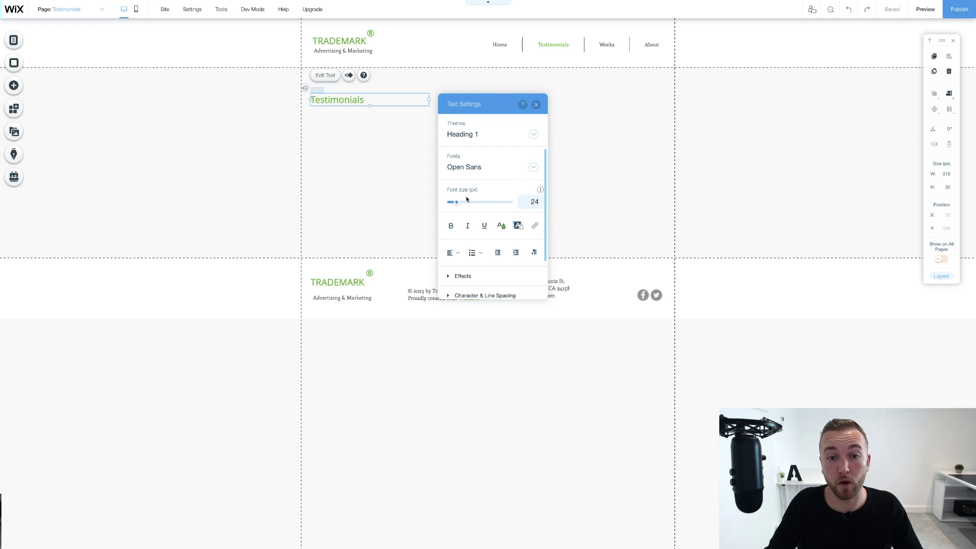
left_click_drag(459, 202, 467, 202)
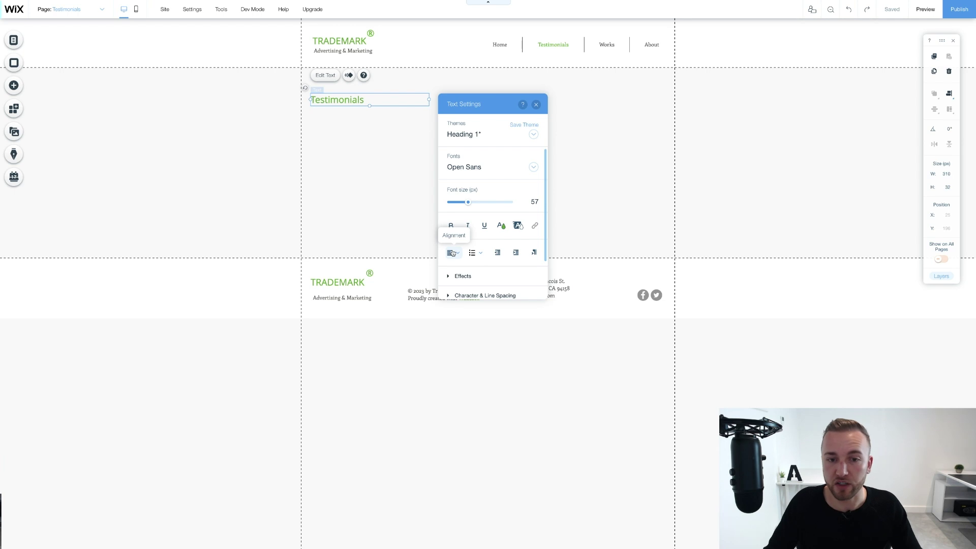
left_click(537, 105)
left_click_drag(369, 101, 364, 89)
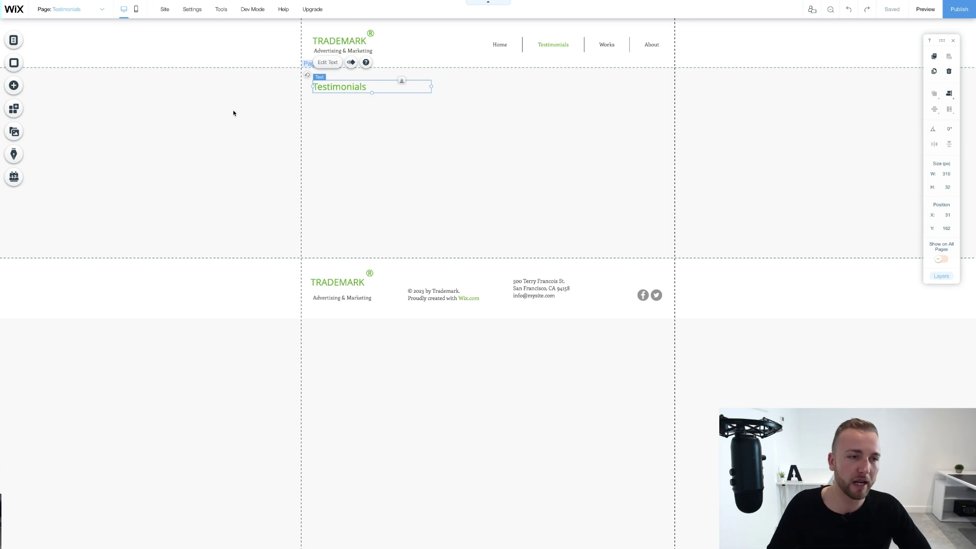
- Add a single YouTube video player directly below the Testimonials heading, lined up with its left edge
left_click(13, 85)
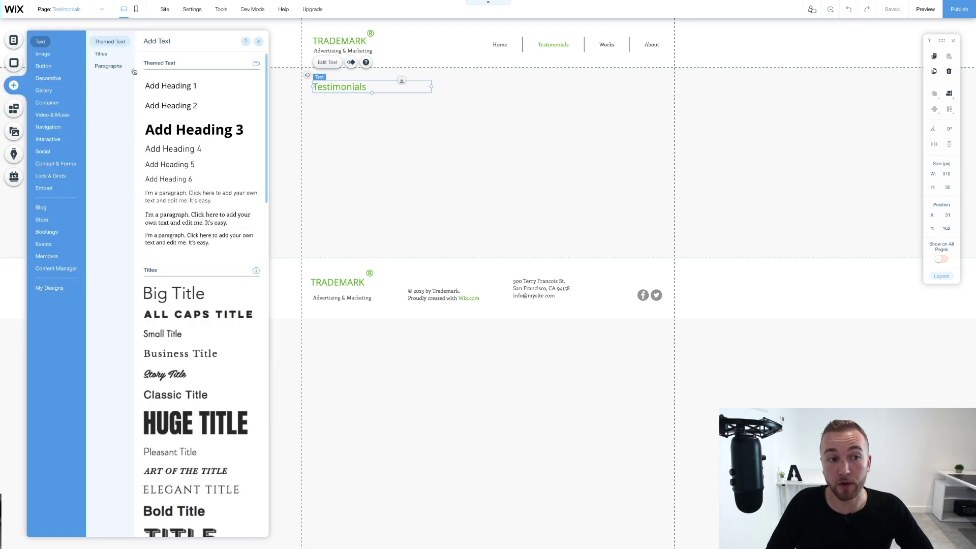
left_click(44, 90)
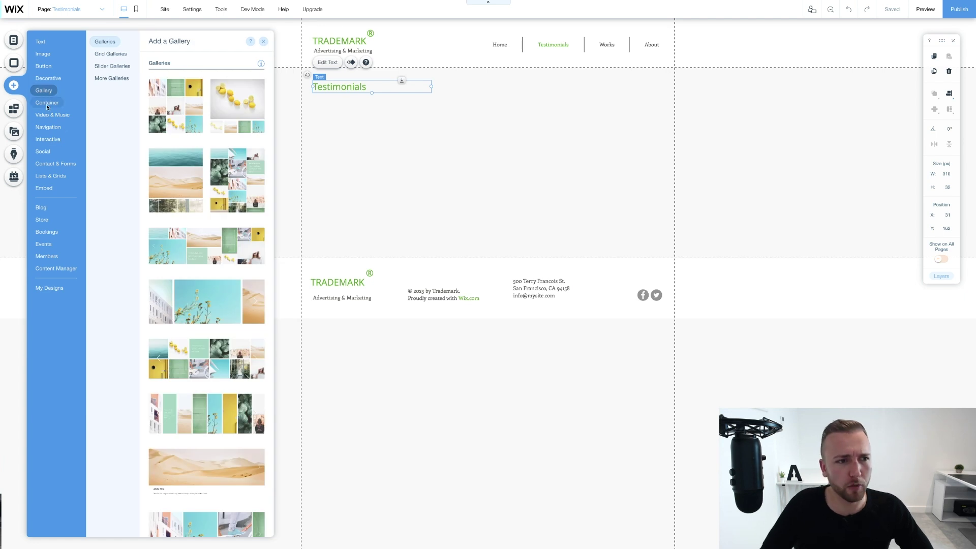
left_click(50, 124)
left_click(49, 117)
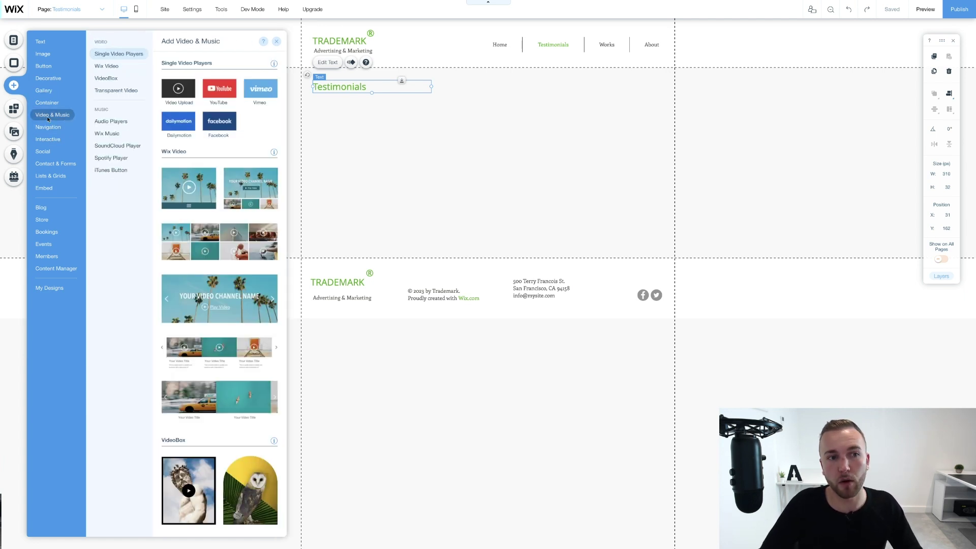
left_click_drag(217, 100, 442, 148)
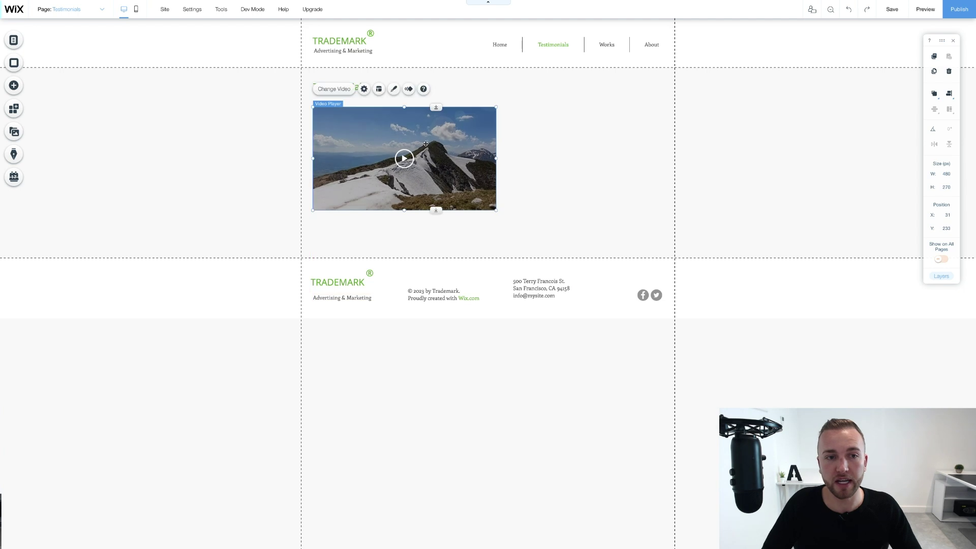
- Add a Heading 2 text to the right of the video reading "Eagle Marketing did such a great job of our marketing!" in quotation marks
left_click(13, 89)
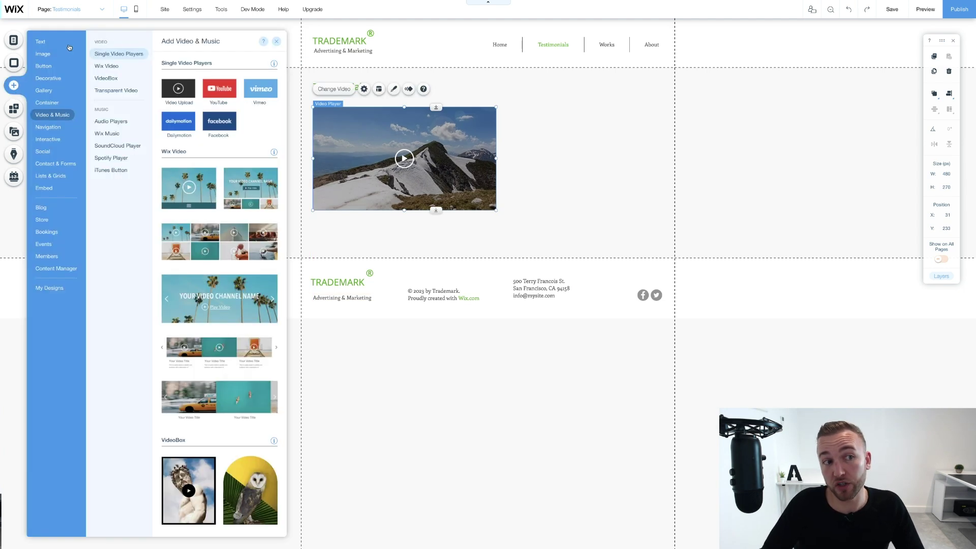
left_click(41, 42)
left_click_drag(162, 106, 560, 172)
double_click(559, 175)
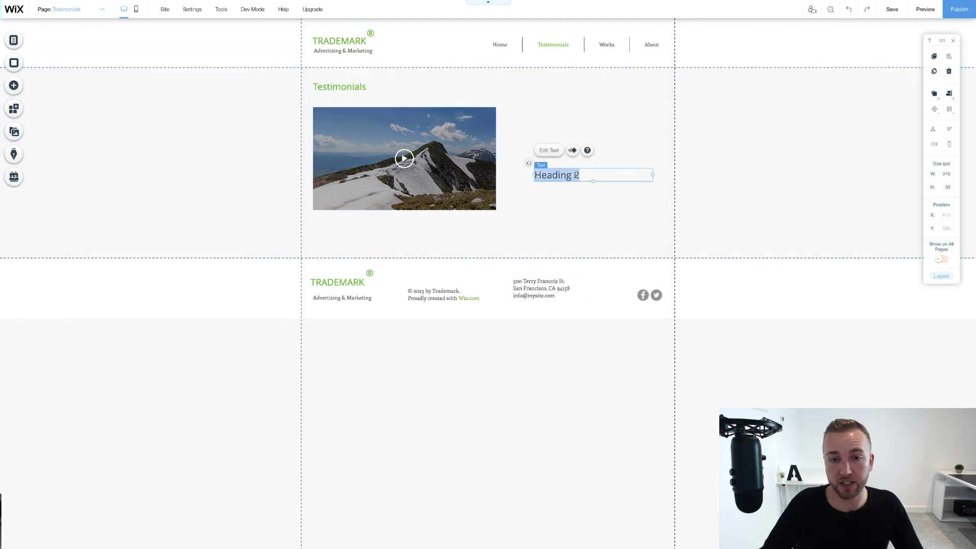
key("BackSpace")
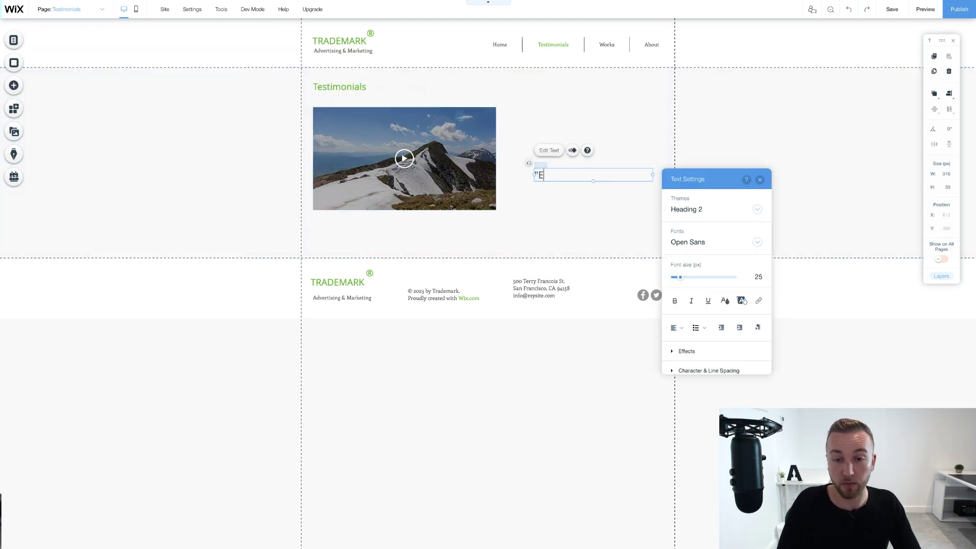
type("\"Eagle Marketi")
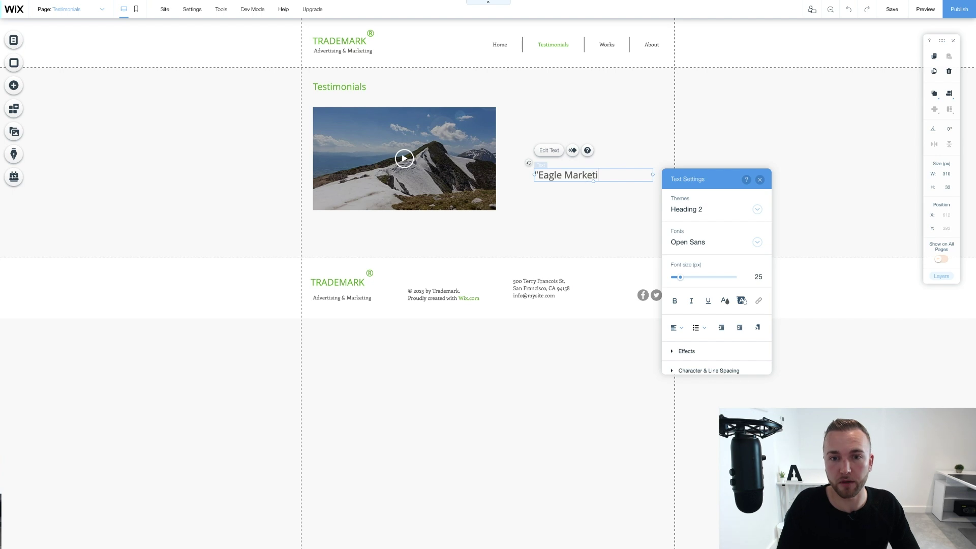
type("ng d")
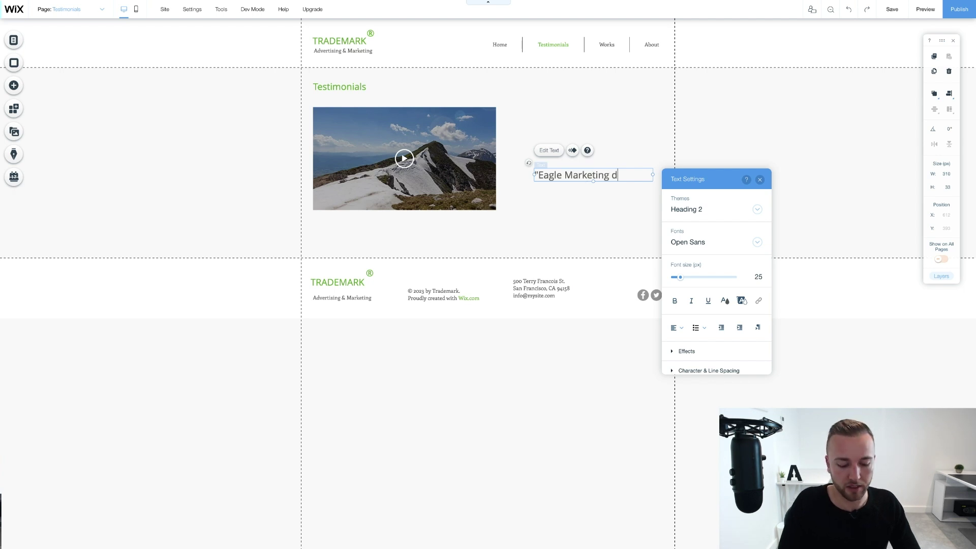
type("id such a gre")
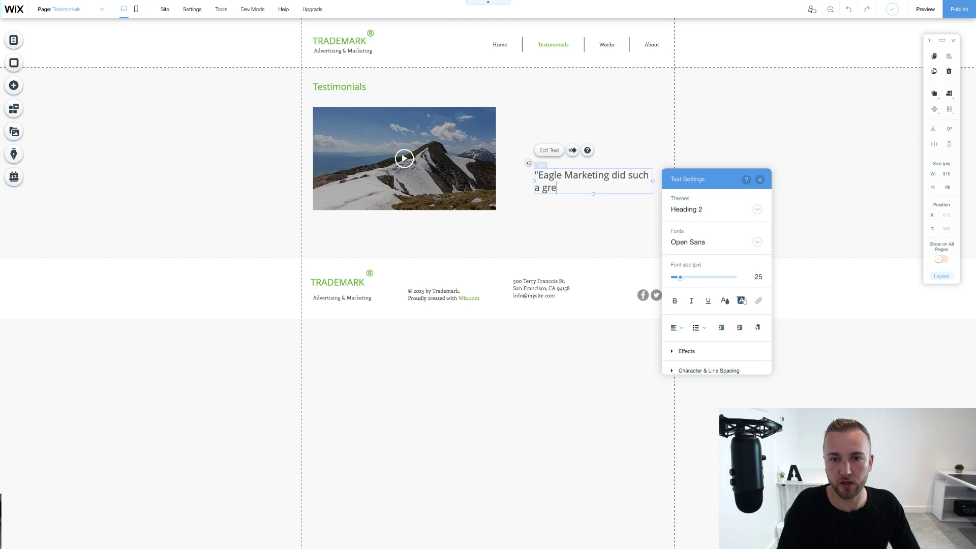
type("at job of our marketing!\"")
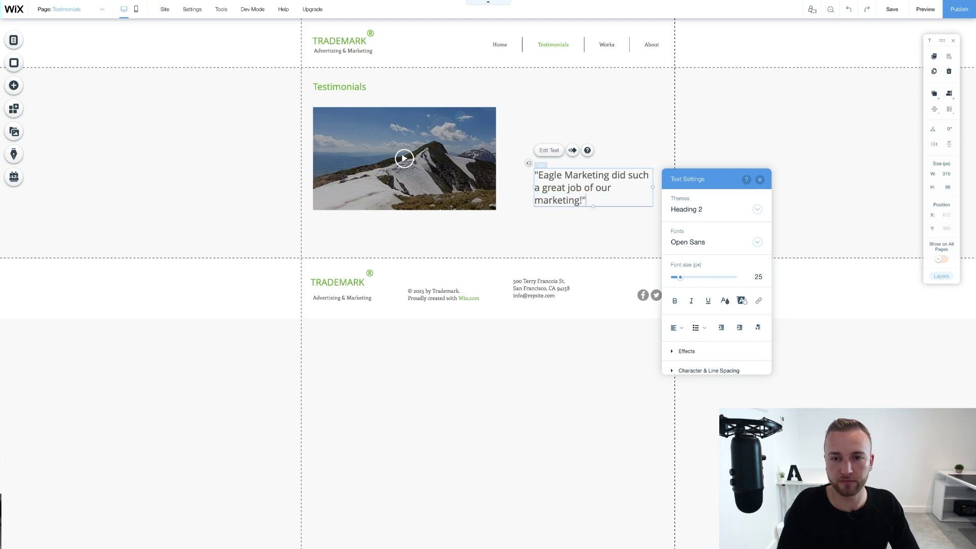
left_click(580, 265)
- Move the testimonial quote up beside the middle of the video and center-align its text
left_click(562, 195)
left_click_drag(562, 196, 538, 159)
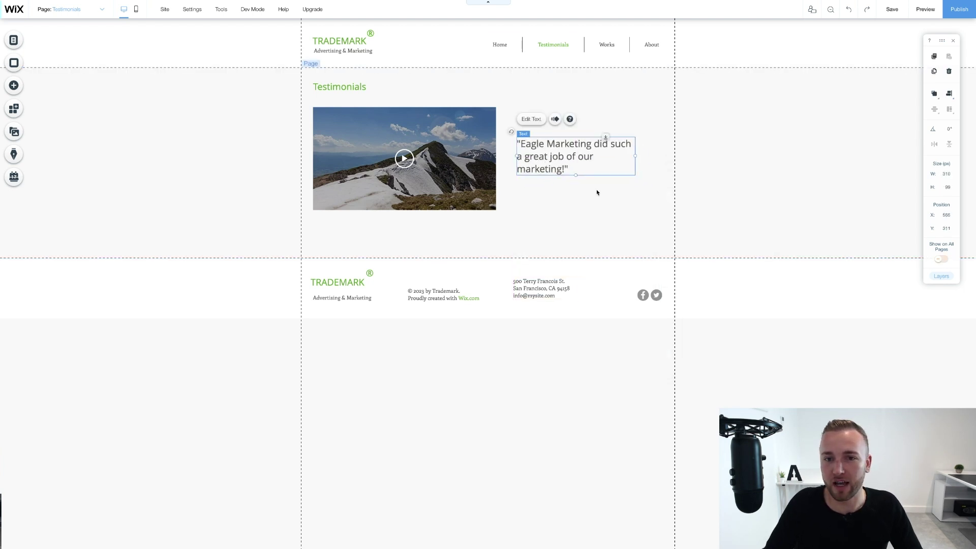
left_click(541, 120)
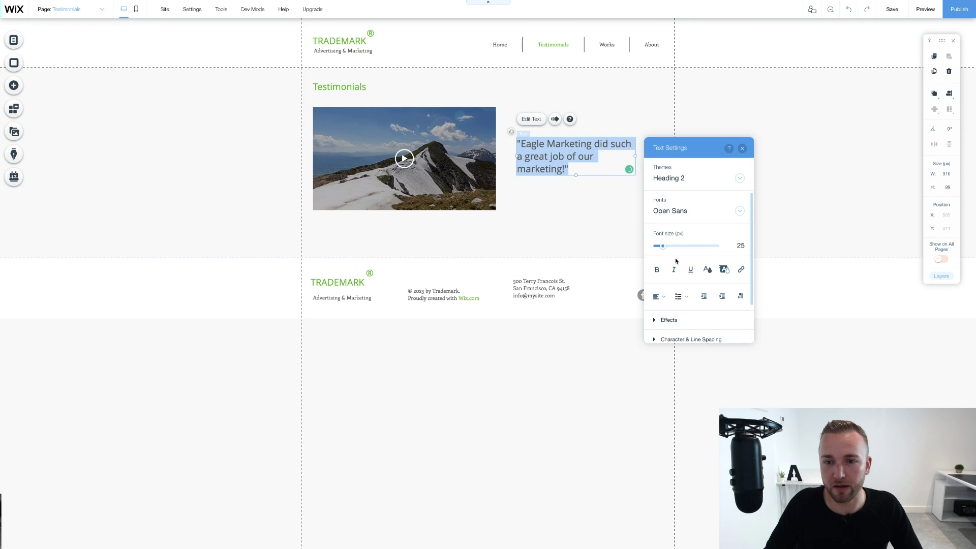
left_click(664, 299)
left_click(663, 327)
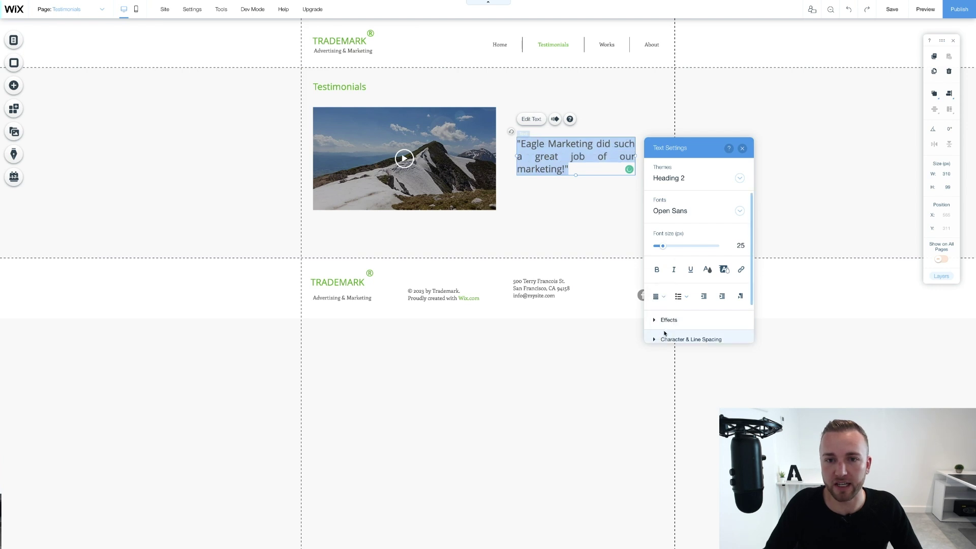
left_click(661, 297)
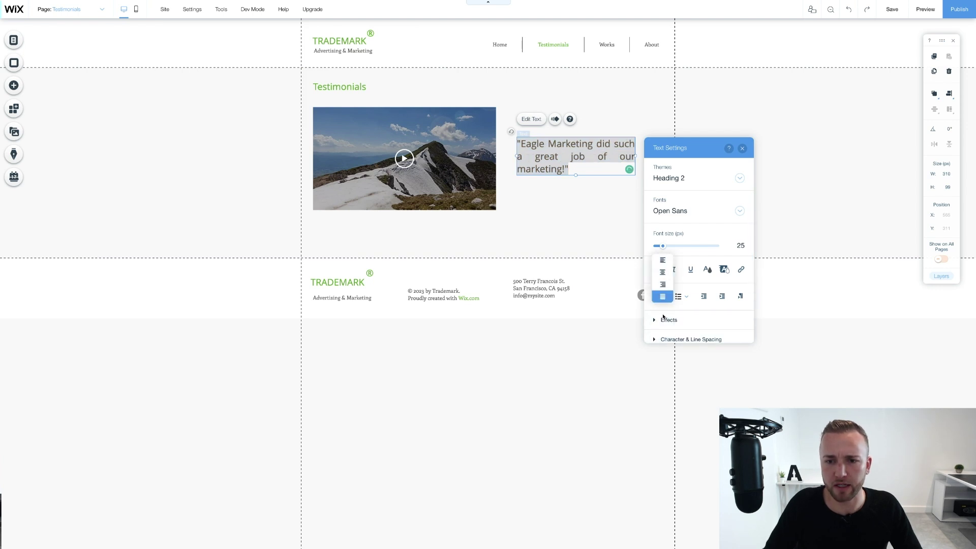
left_click(663, 271)
left_click(584, 222)
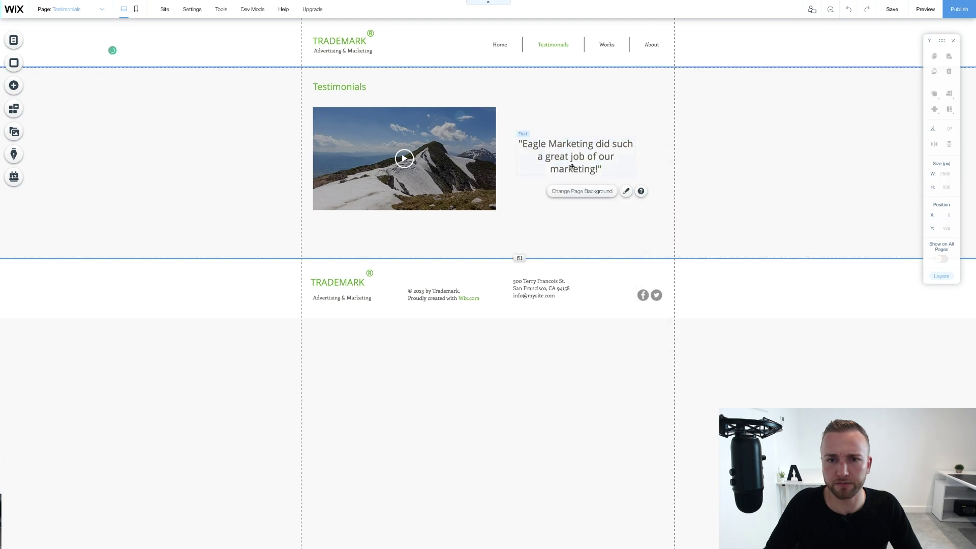
left_click(701, 234)
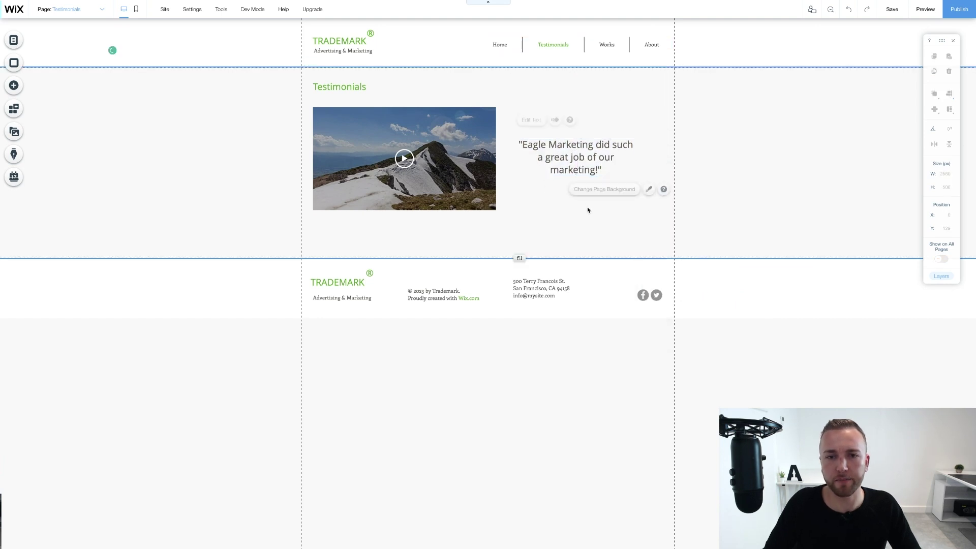
left_click(407, 482)
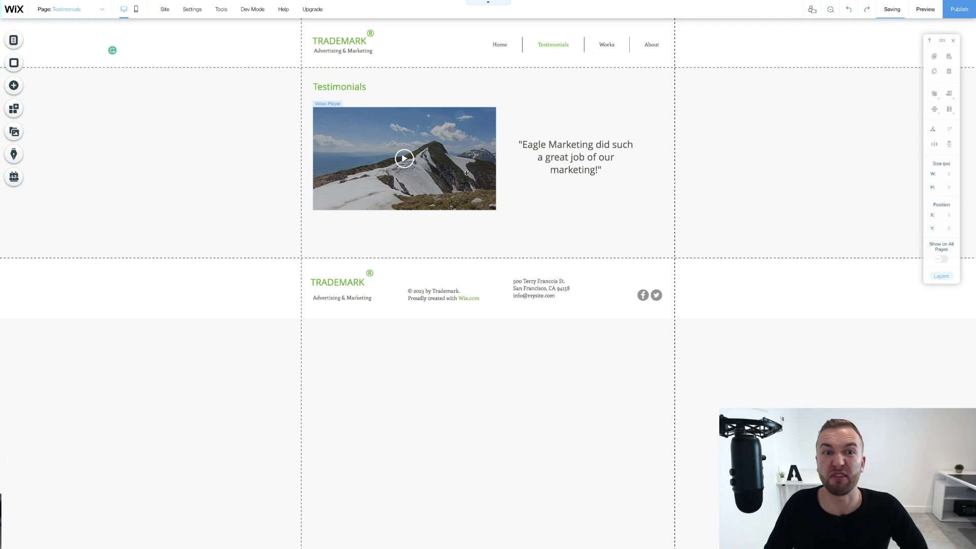
- Add the Get in Touch contact strip from the container elements to the Testimonials page
left_click(14, 87)
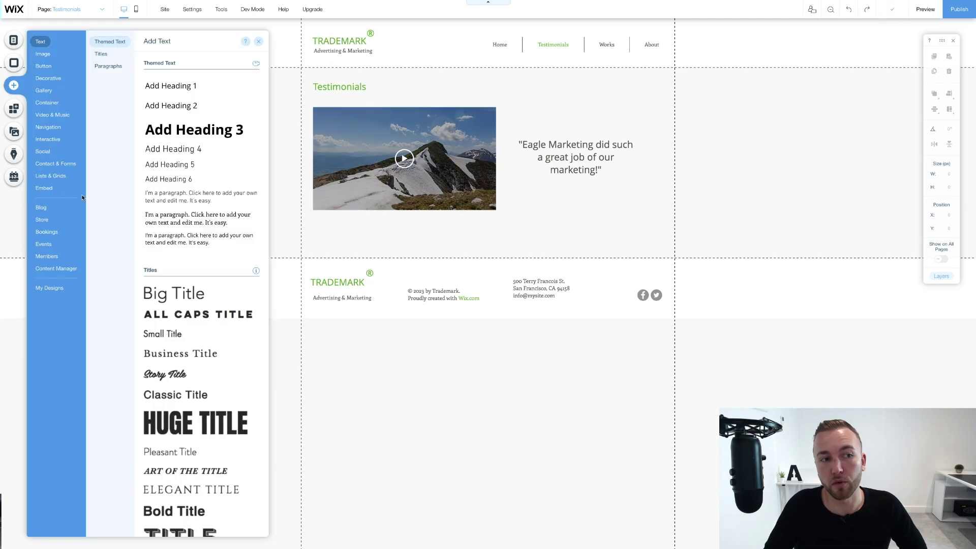
left_click(52, 115)
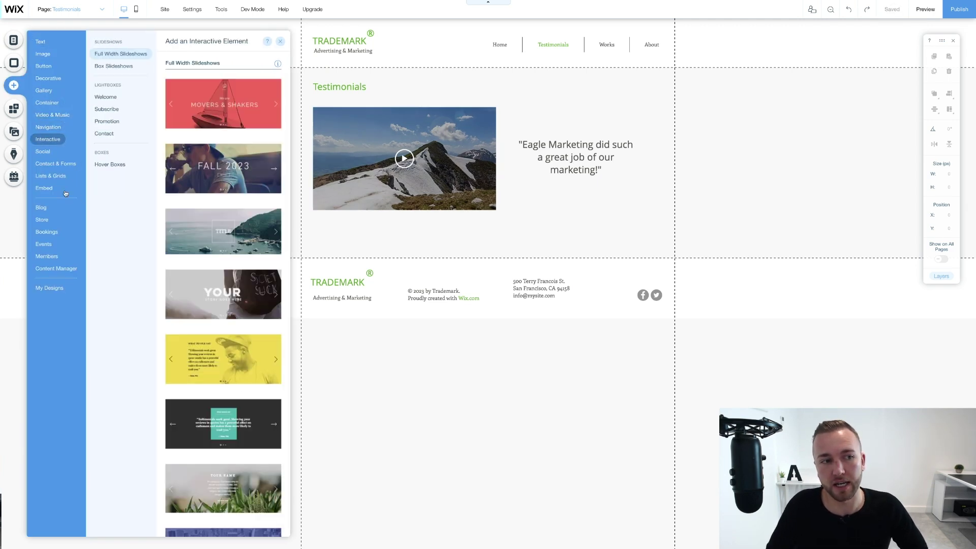
mouse_move(53, 97)
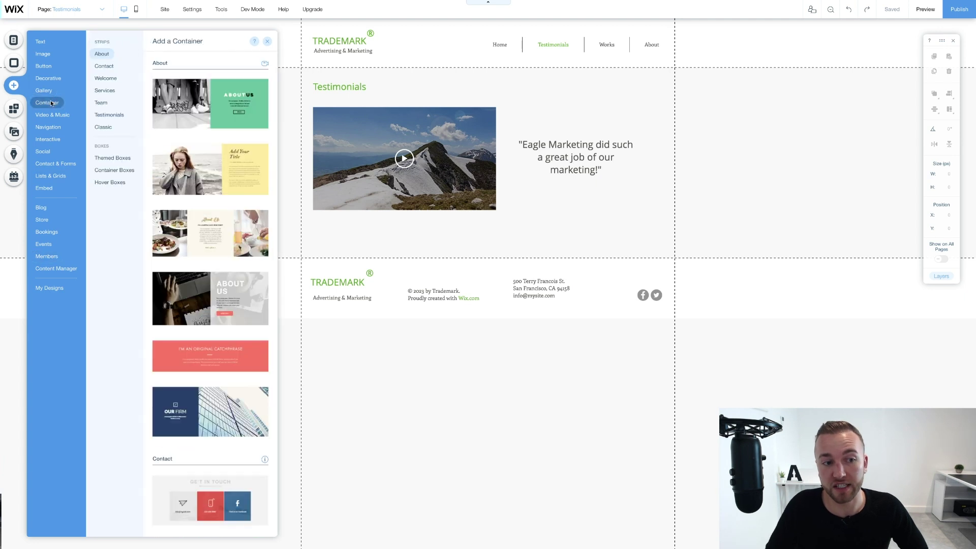
scroll(181, 405, "down", 2)
scroll(181, 405, "down", 2)
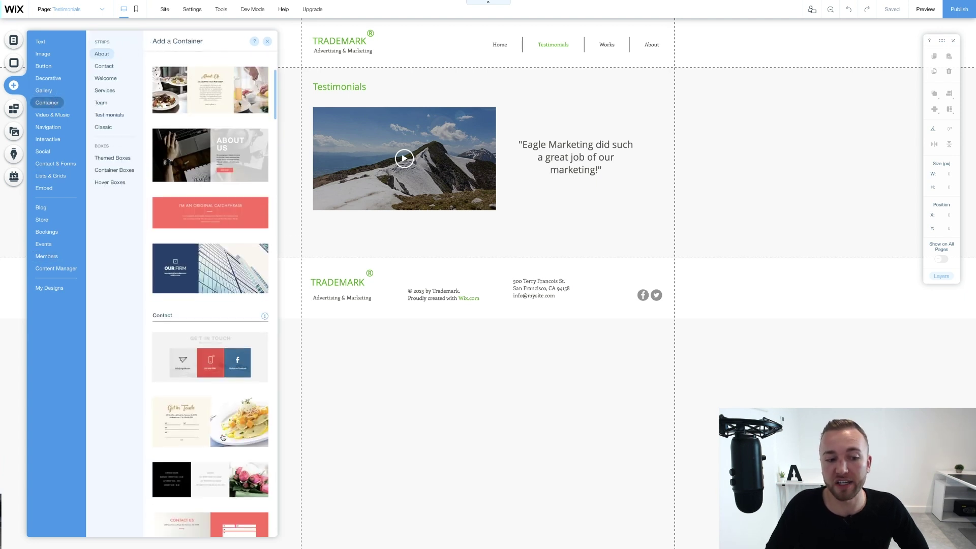
left_click_drag(194, 336, 470, 267)
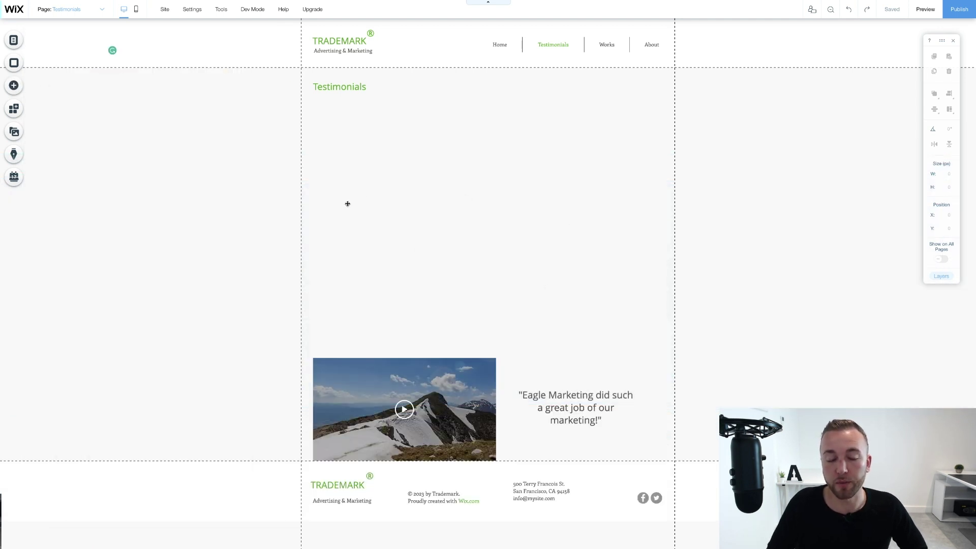
- Move the Get in Touch strip down the page so it sits below the video and quote
left_click_drag(617, 152, 615, 149)
left_click(732, 254)
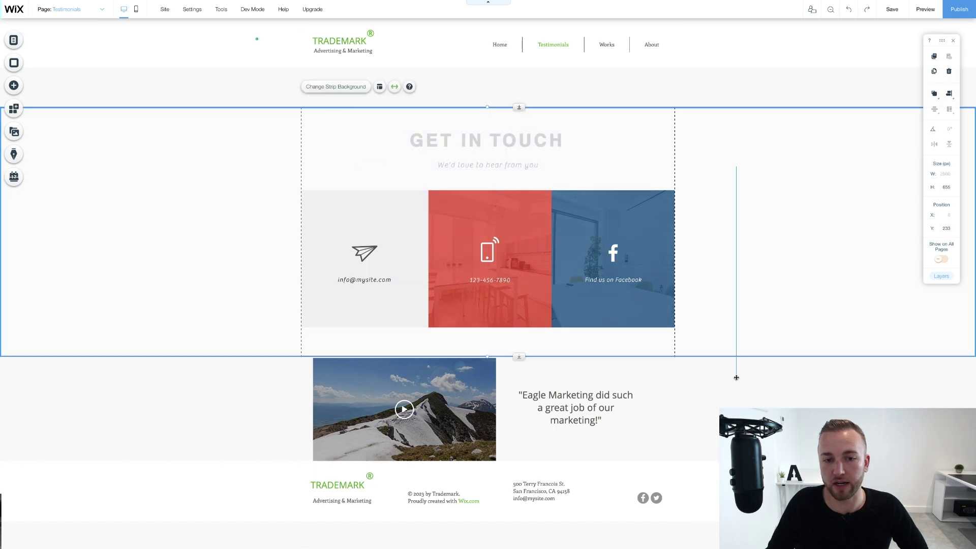
left_click_drag(722, 178, 719, 480)
- Move the video player and the testimonial quote back up beneath the Testimonials heading, side by side
left_click_drag(404, 385, 399, 157)
left_click_drag(569, 388, 569, 158)
scroll(590, 280, "down", 3)
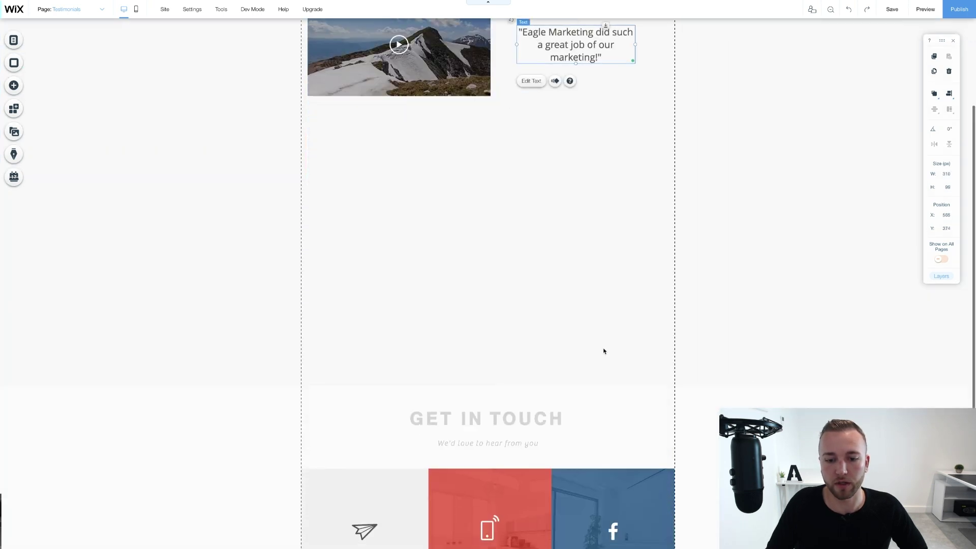
- Move the Get in Touch strip up so it sits directly beneath the video and the testimonial quote
left_click_drag(803, 387, 799, 218)
left_click(755, 229)
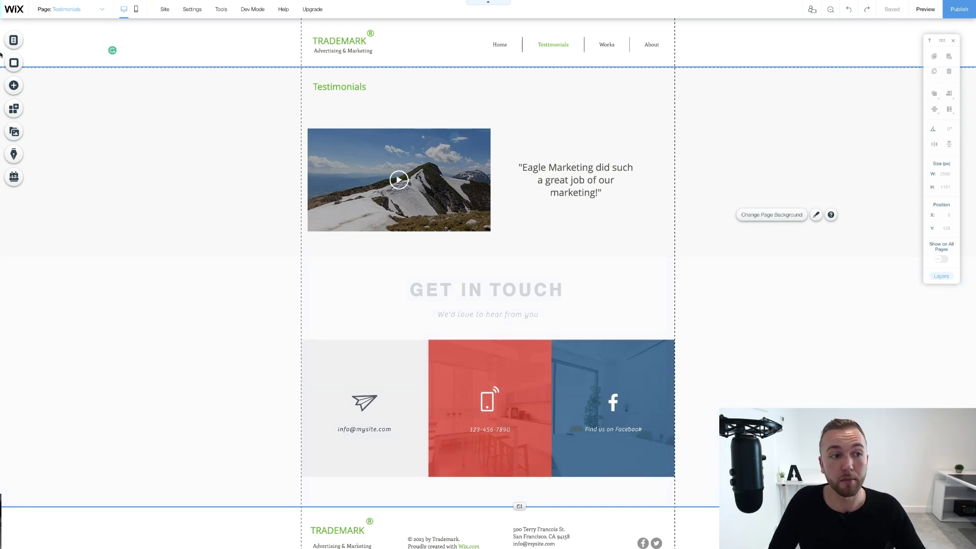
- Add the three-person testimonials strip with portraits, names and quote marks from the container elements to the upper part of the page
left_click(15, 86)
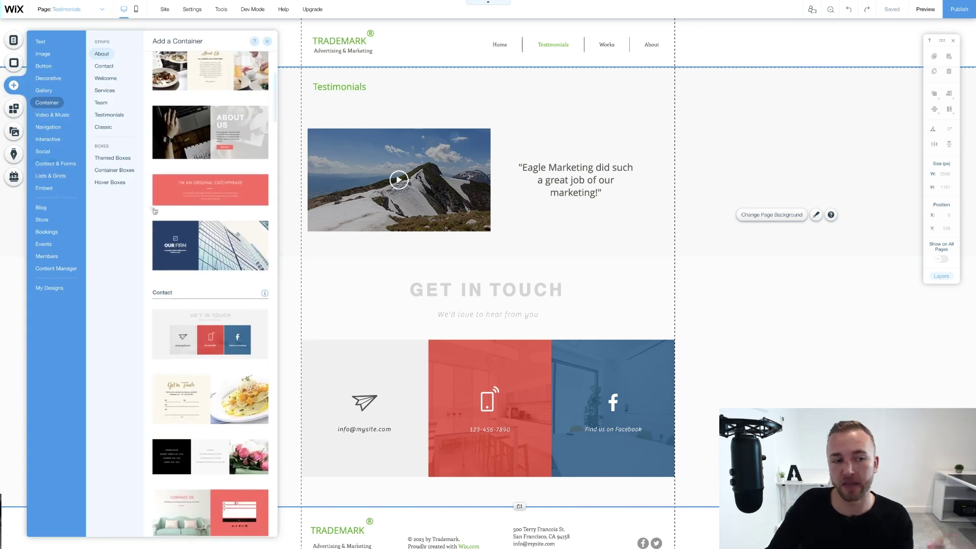
scroll(226, 421, "down", 3)
scroll(225, 421, "down", 10)
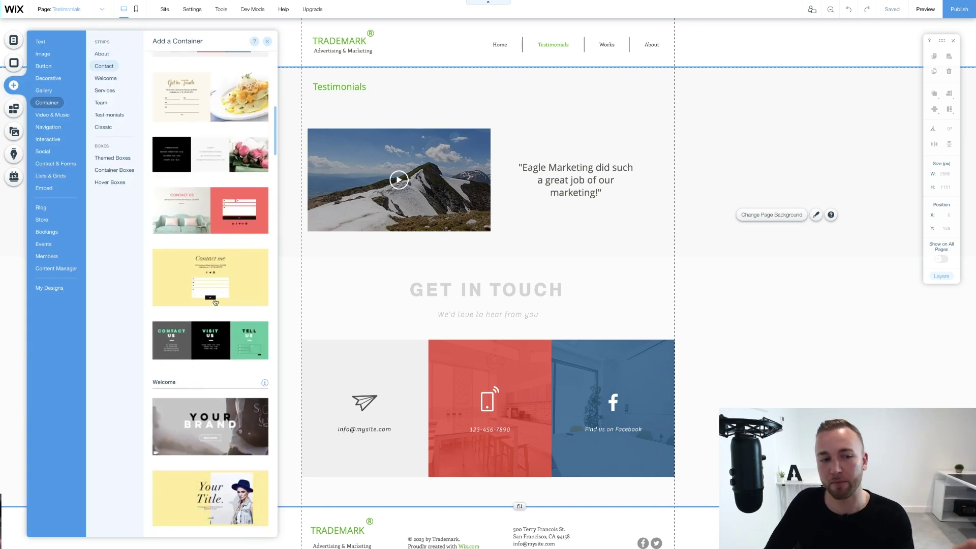
scroll(216, 302, "down", 15)
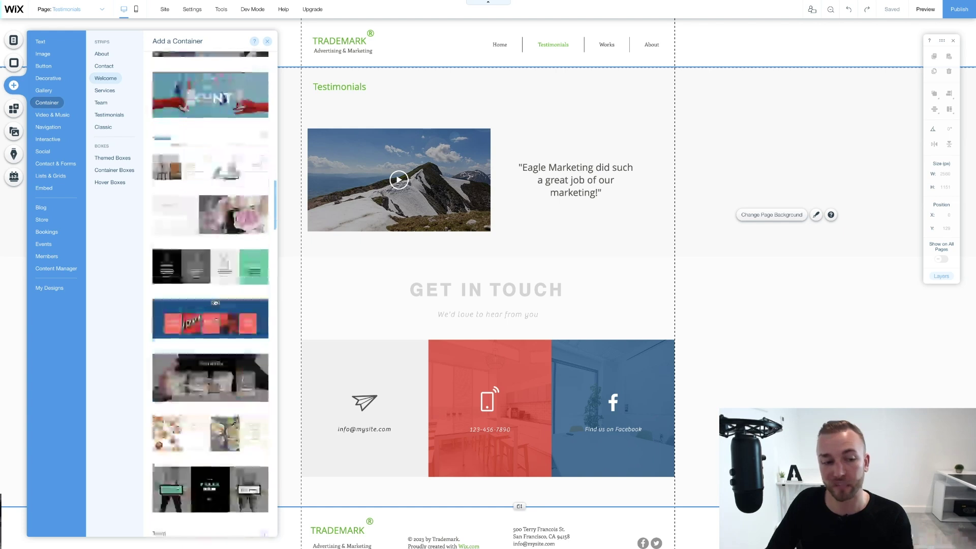
scroll(191, 413, "down", 5)
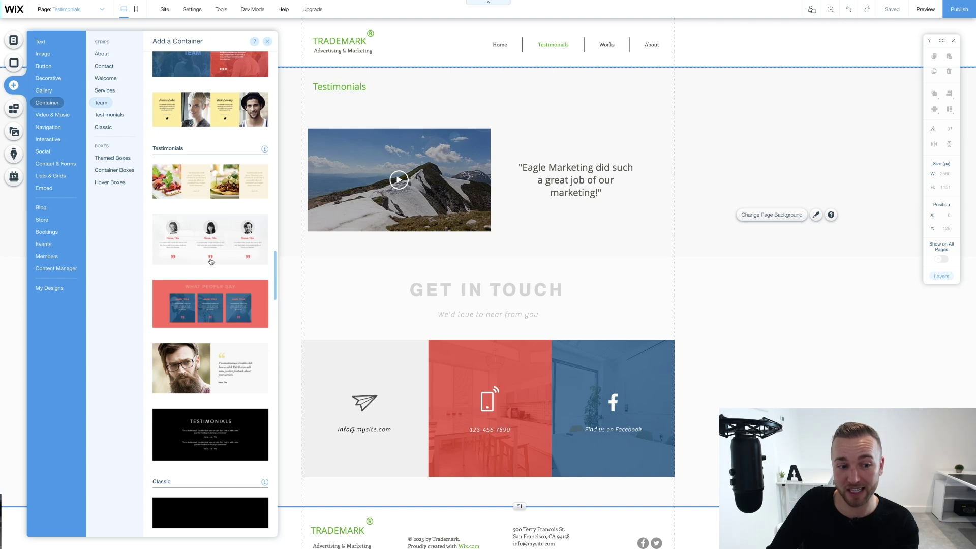
scroll(254, 356, "down", 2)
scroll(204, 326, "down", 1)
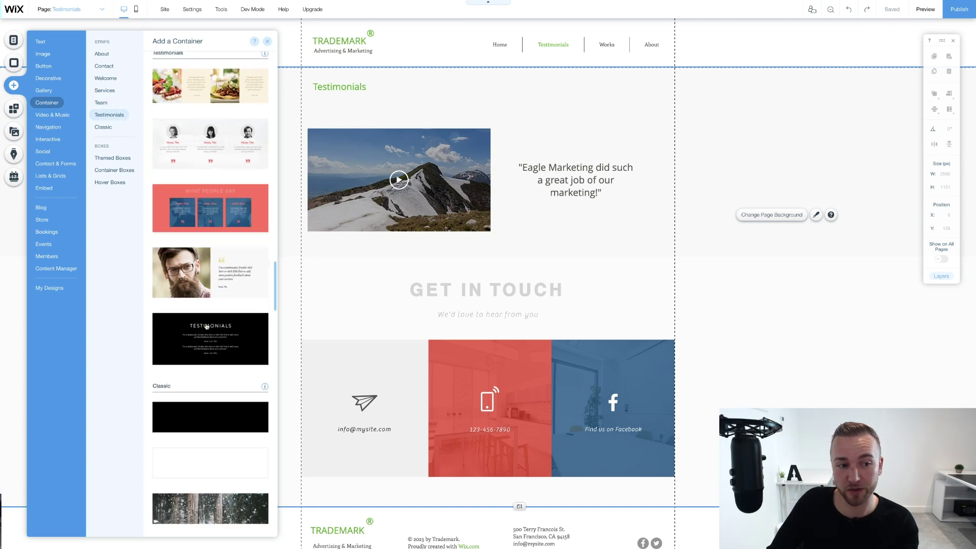
left_click_drag(189, 155, 429, 216)
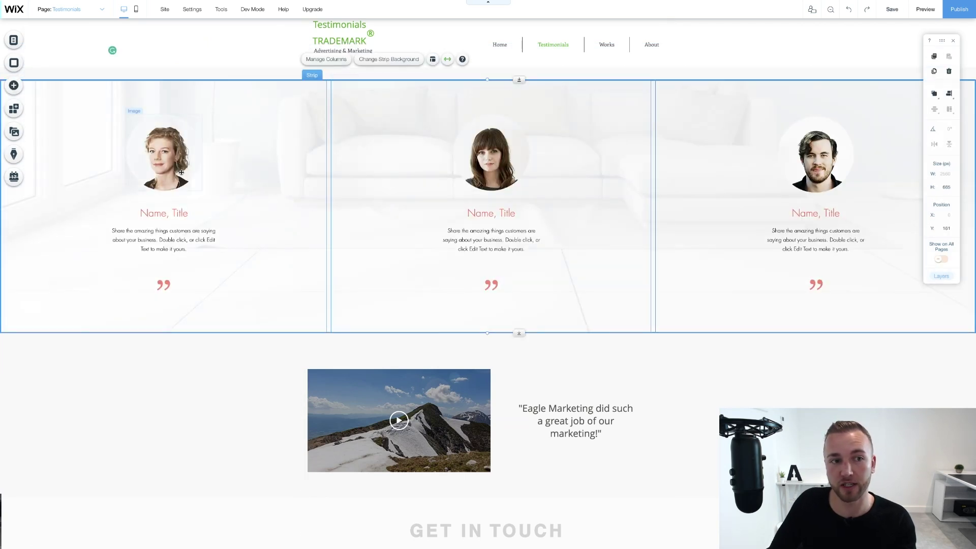
- Look at the image replacement and media upload options for the first portrait, and close them without choosing a file
left_click(165, 166)
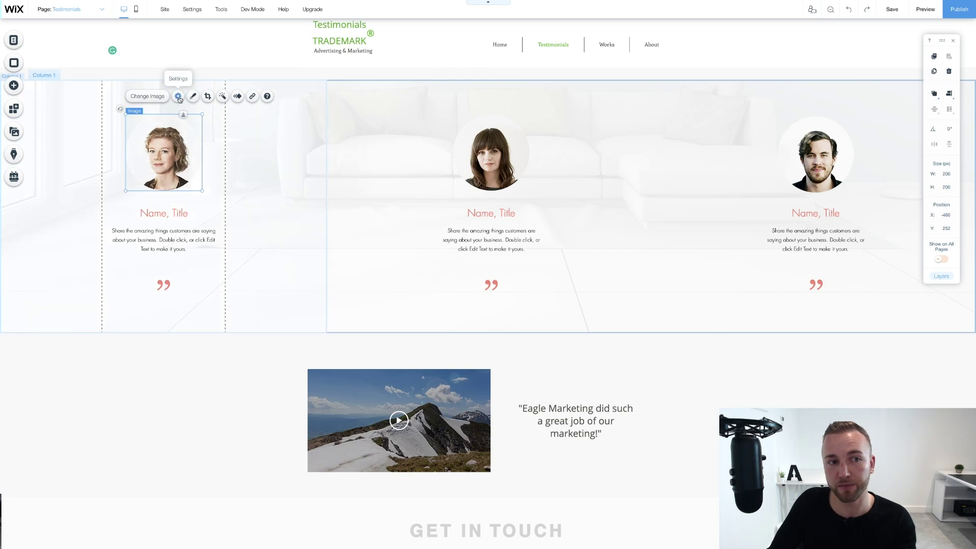
left_click(157, 101)
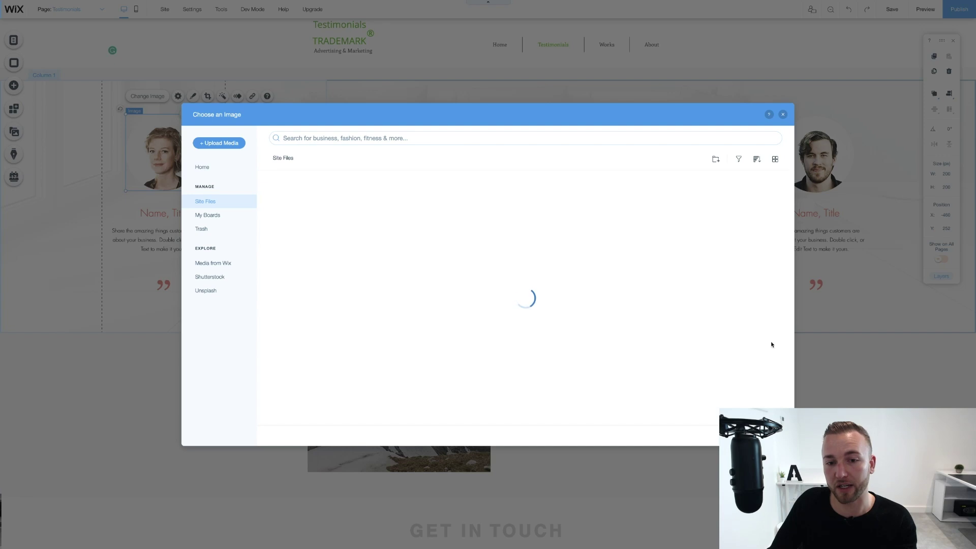
left_click(231, 145)
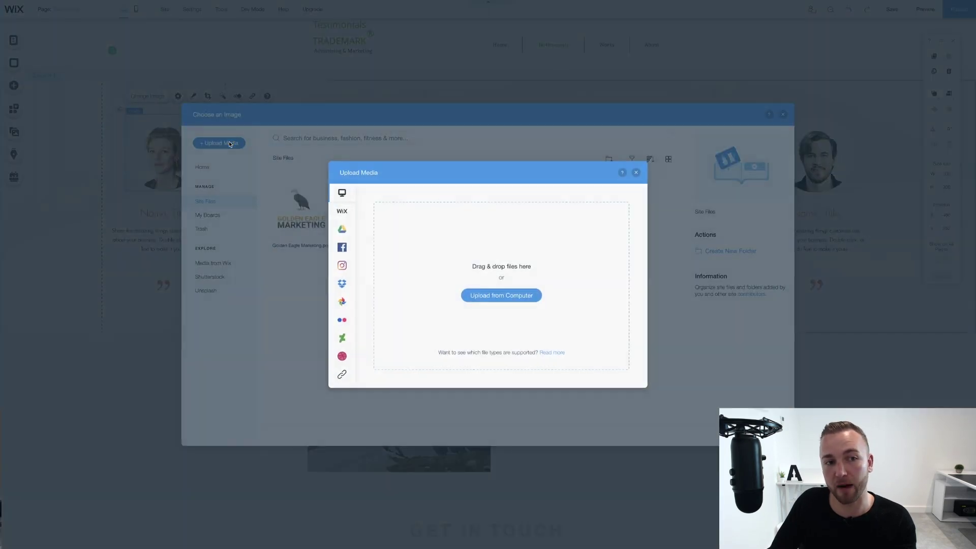
left_click(637, 171)
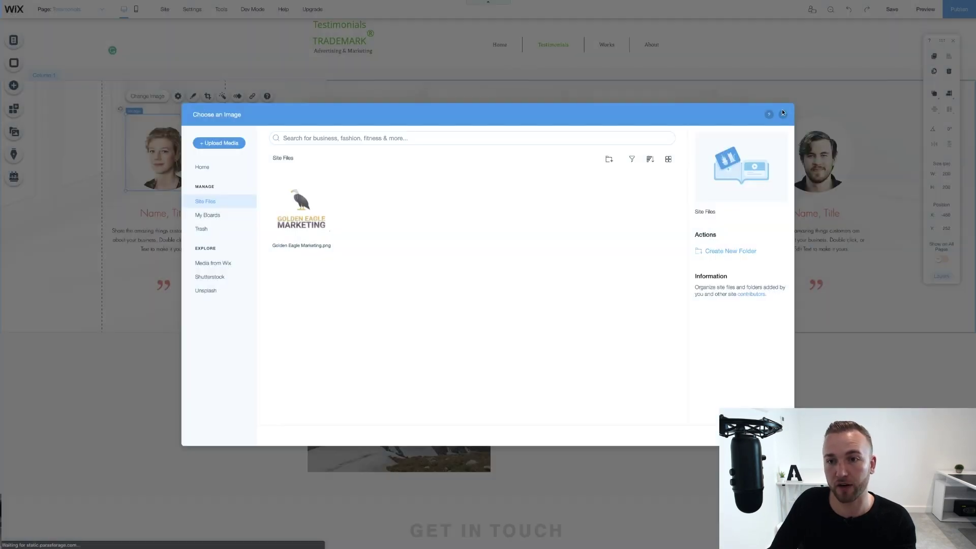
left_click(783, 115)
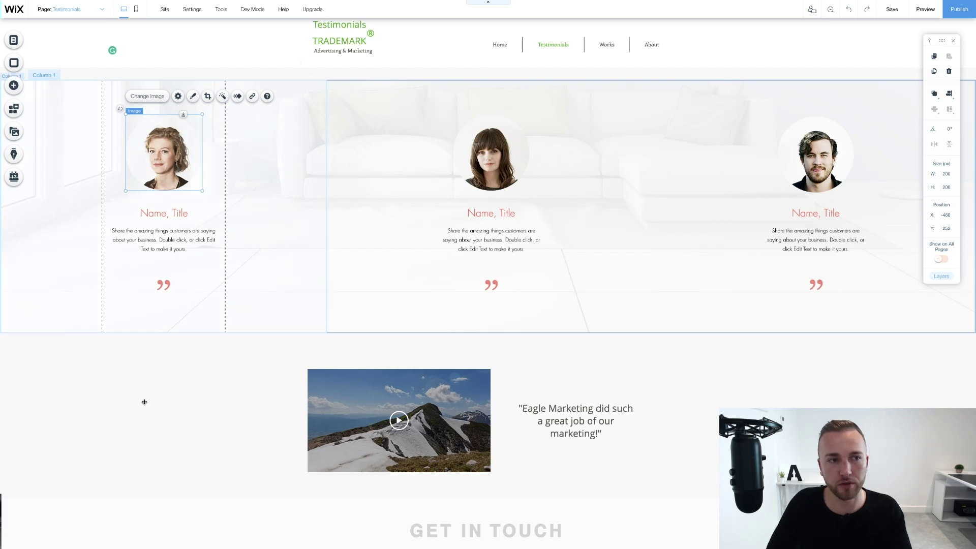
- Delete the three-person testimonials strip from the page
left_click(78, 309)
left_click(263, 122)
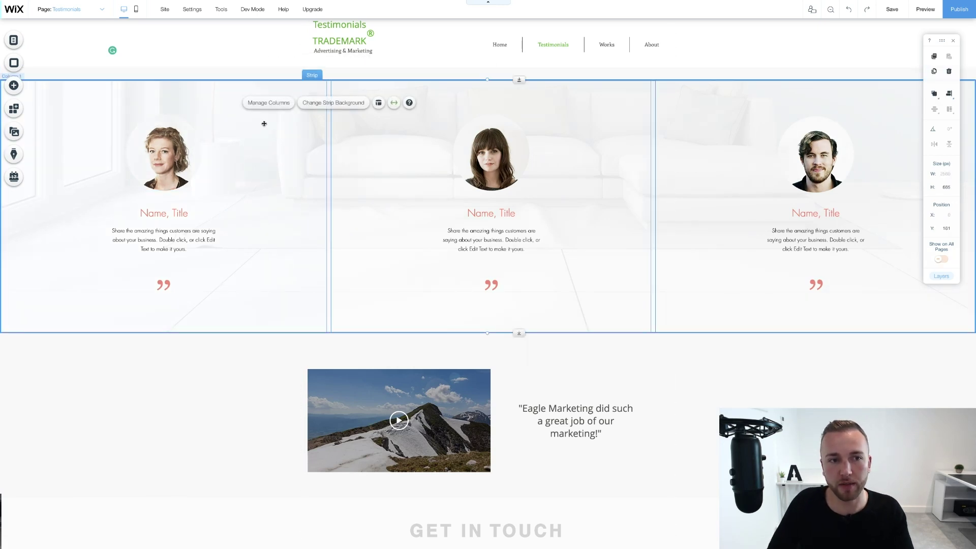
left_click(947, 73)
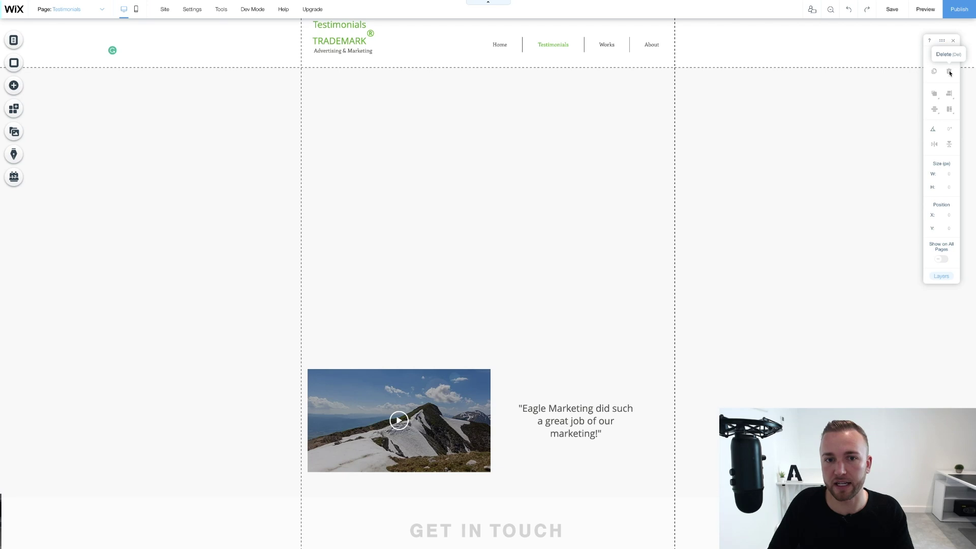
- Move the heading, video and quote back up beneath the header, and place the Get in Touch strip directly below them
left_click_drag(435, 397, 439, 162)
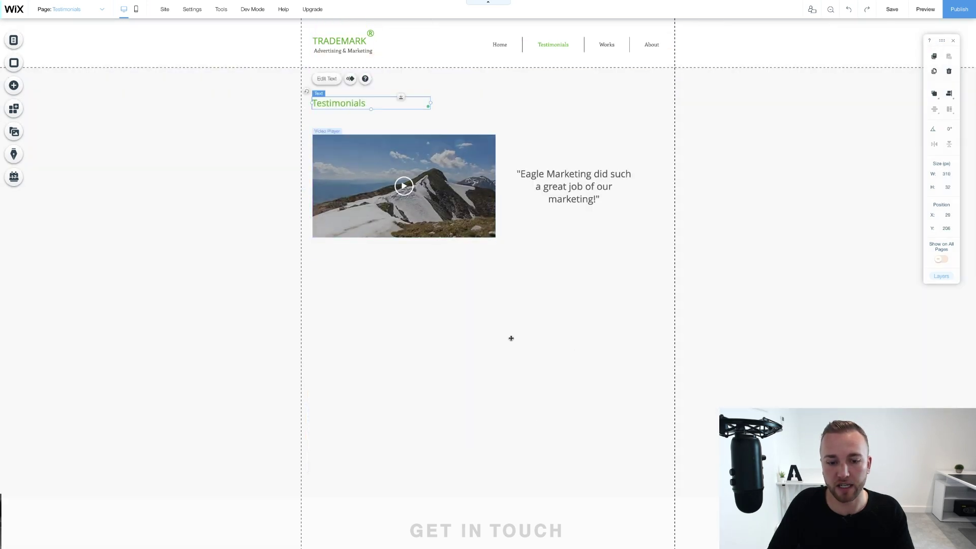
left_click(706, 519)
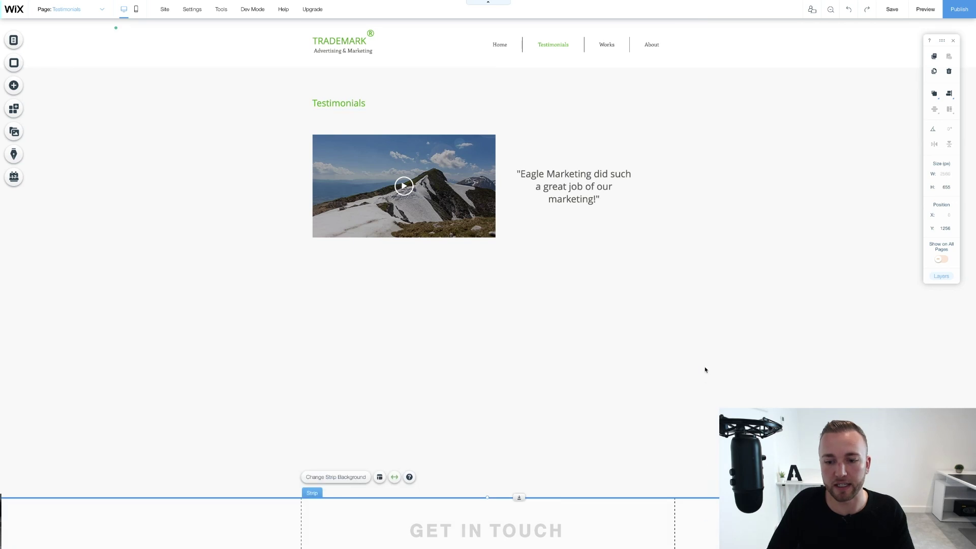
left_click_drag(712, 511, 728, 278)
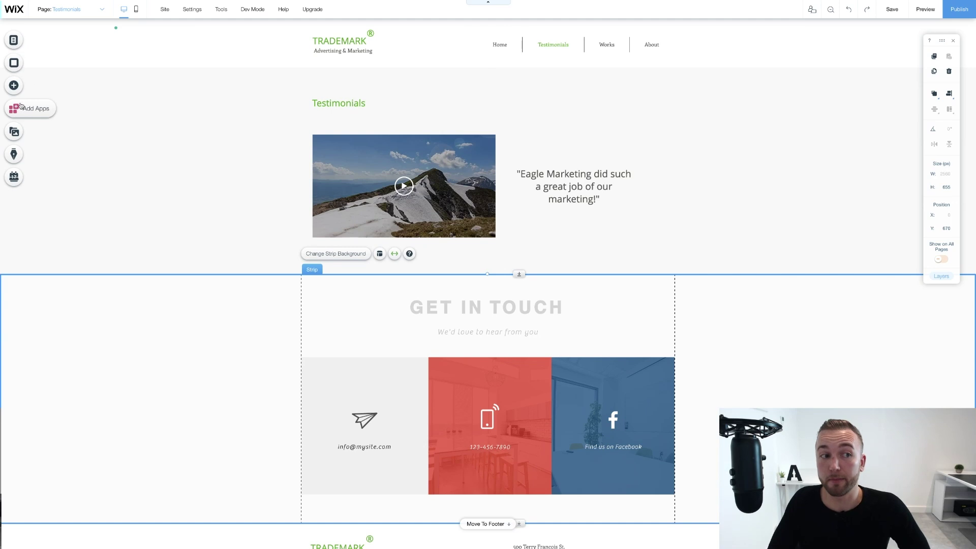
- Browse the Wix App Market's featured apps and categories, and search it for calendly
left_click(21, 107)
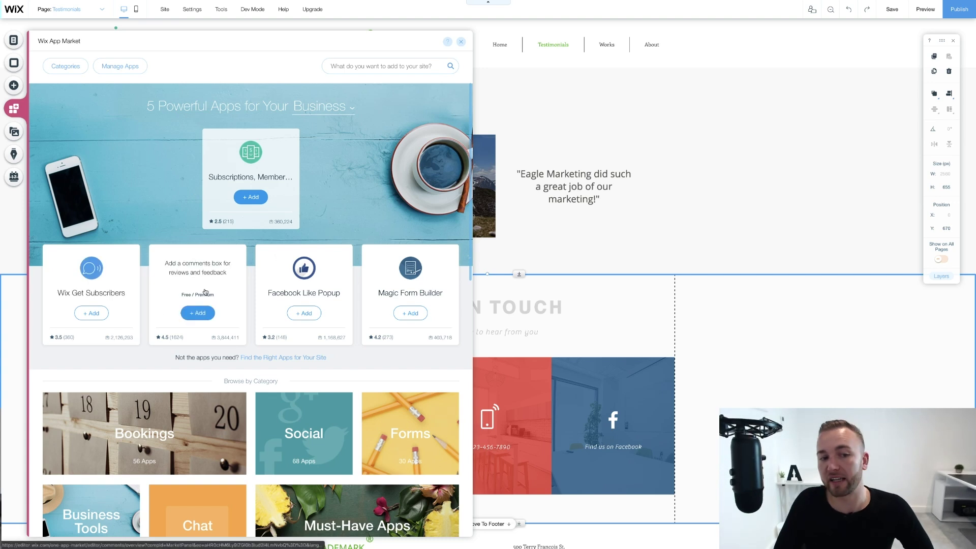
scroll(248, 359, "down", 1)
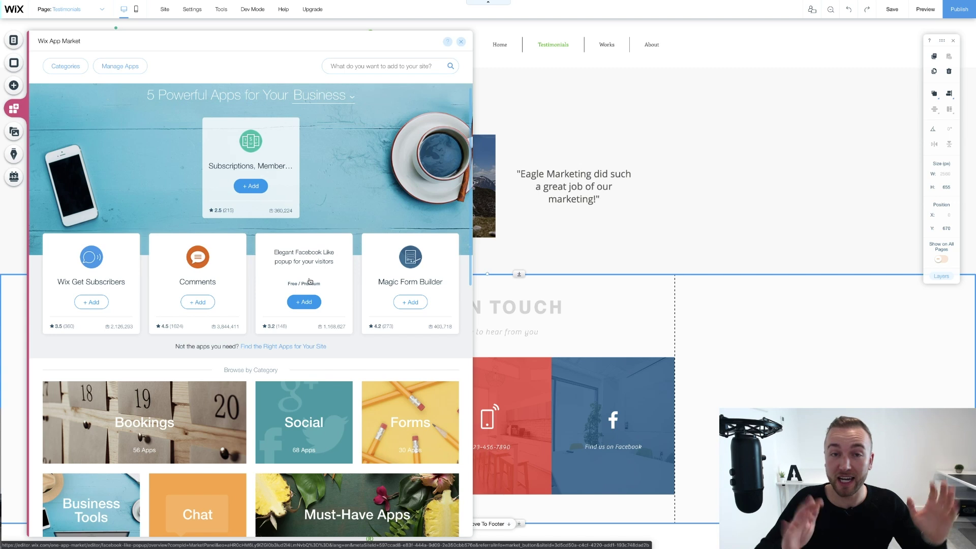
scroll(434, 328, "down", 5)
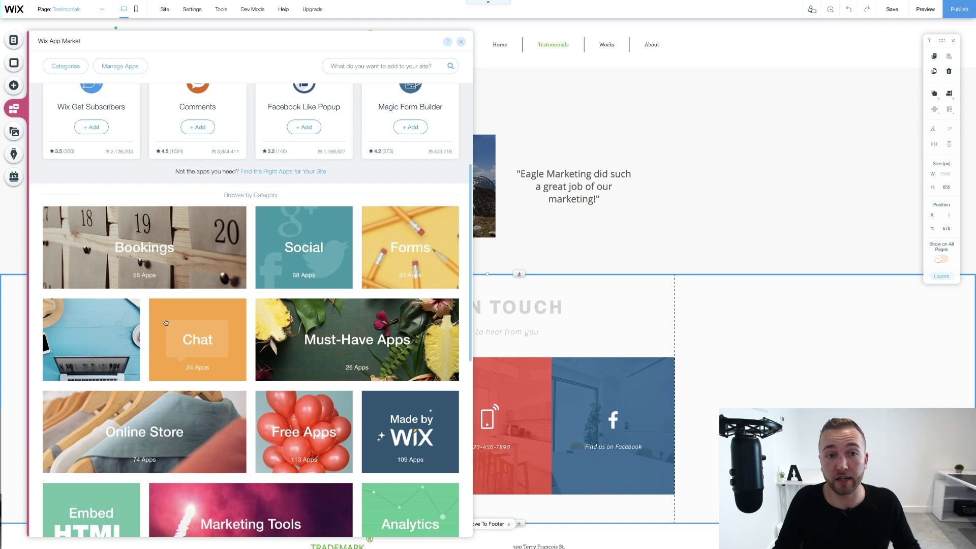
left_click(353, 64)
type("calendly")
key("Return")
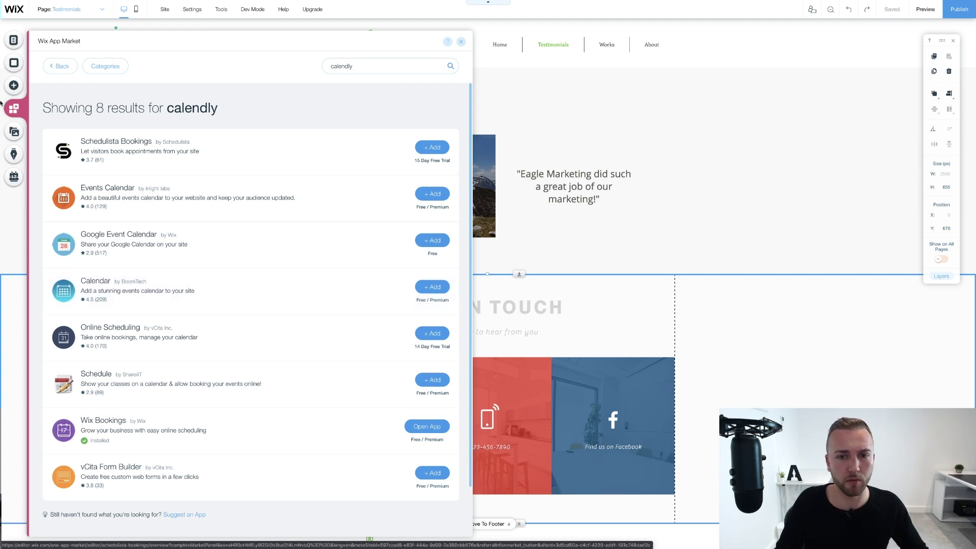
- Look through the site's media library, the blog option and the Bookings Manager, and close them
left_click(14, 132)
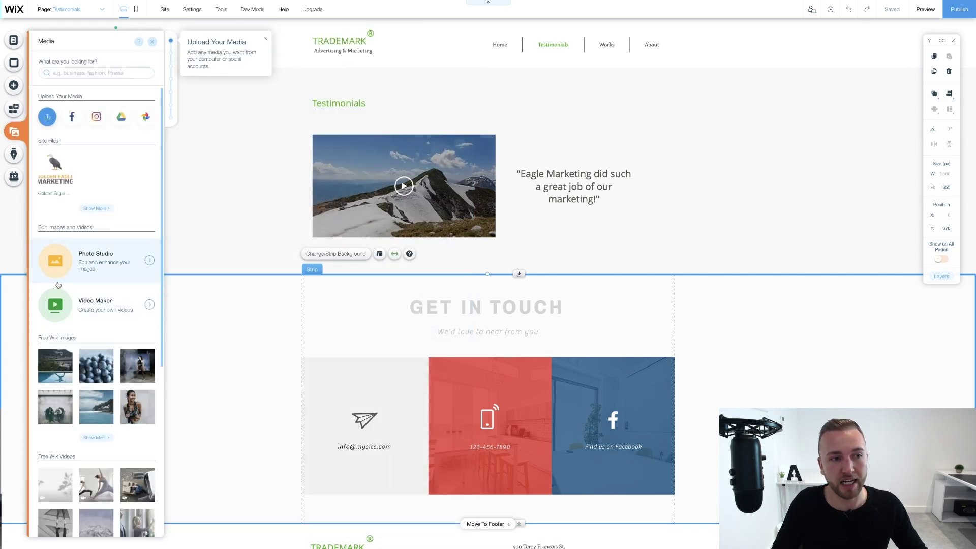
scroll(84, 460, "down", 3)
scroll(85, 459, "up", 3)
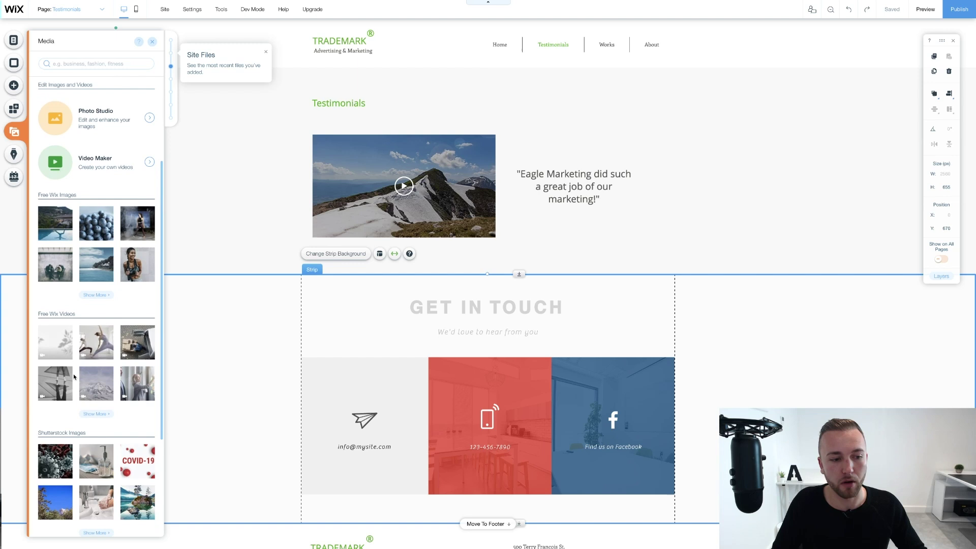
scroll(66, 390, "down", 7)
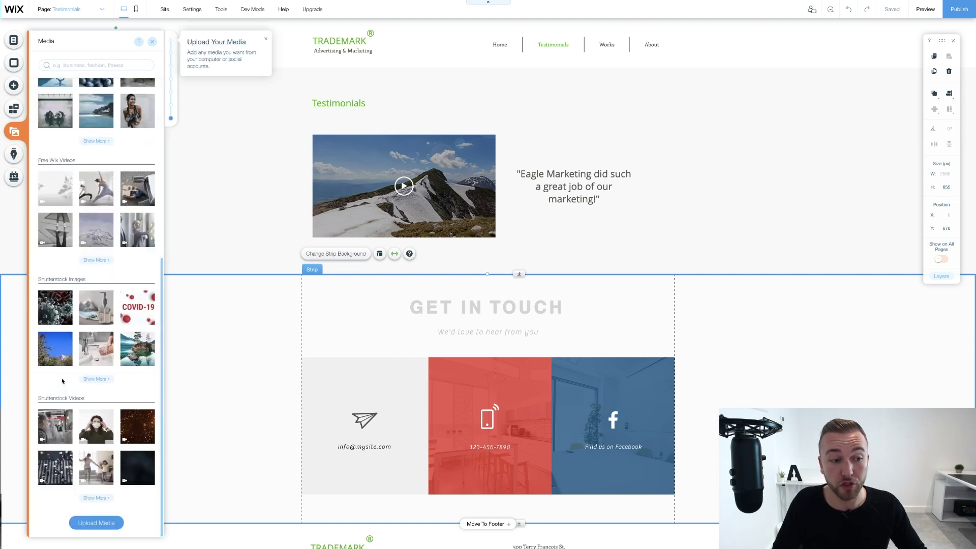
scroll(76, 305, "up", 4)
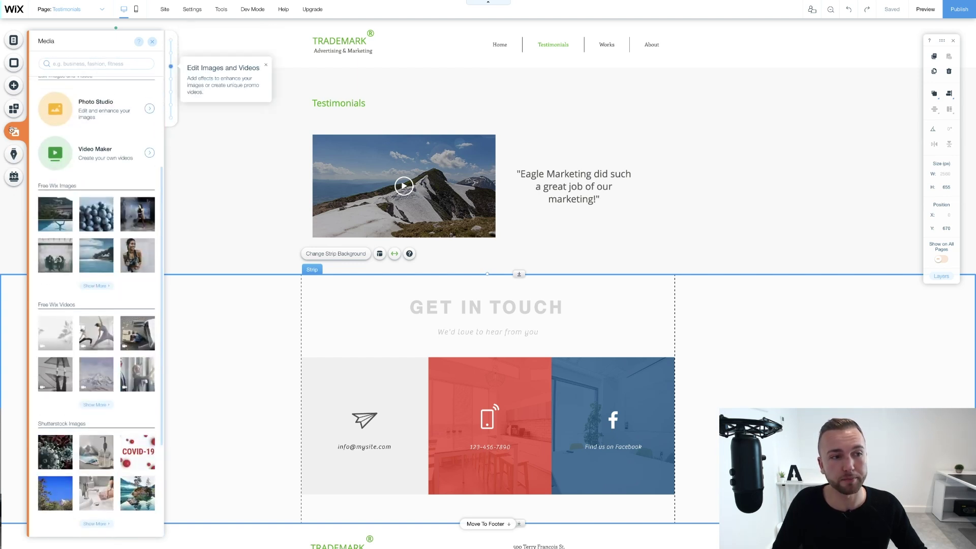
left_click(17, 155)
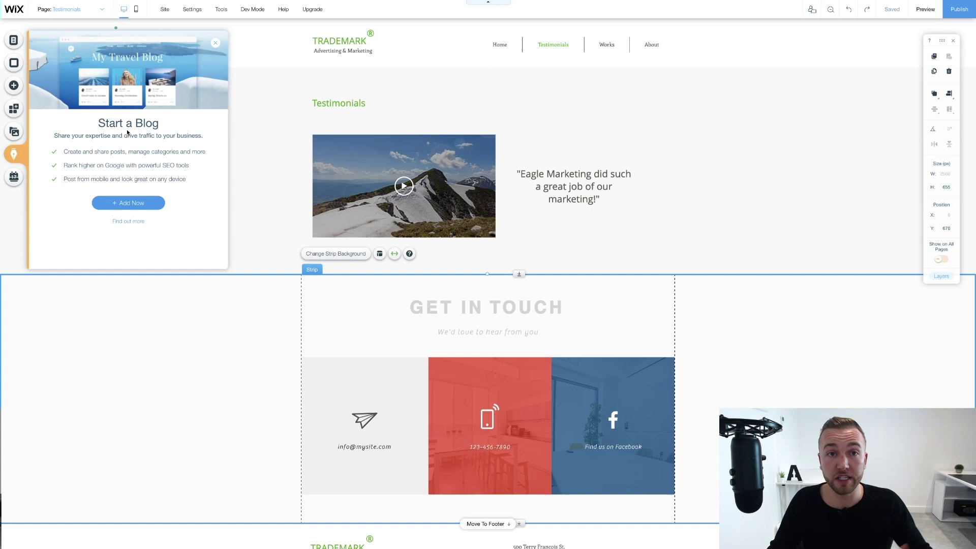
left_click(13, 175)
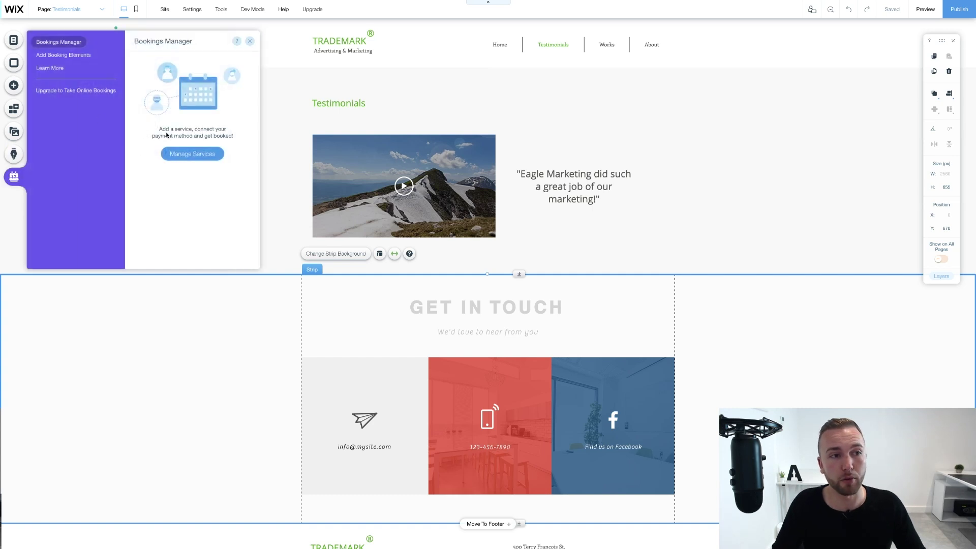
left_click(250, 41)
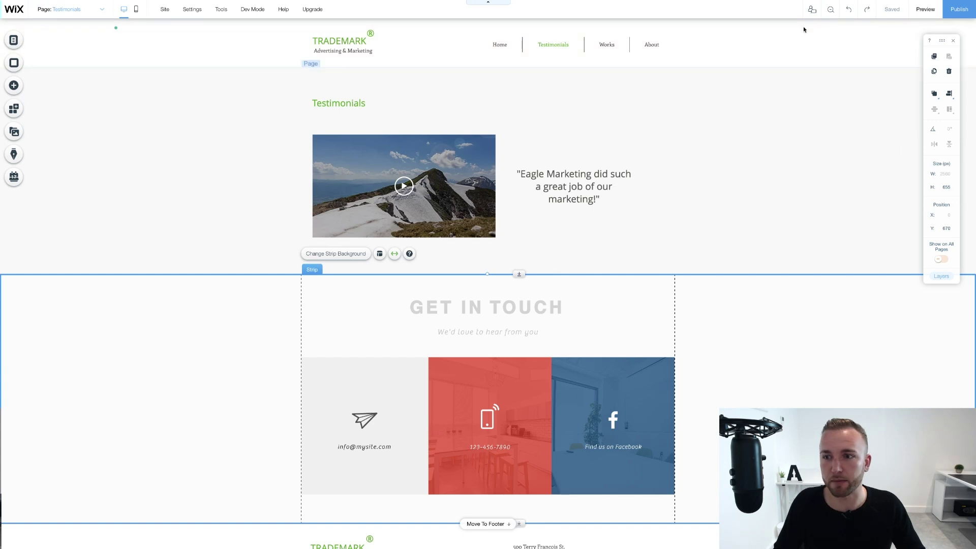
- Look at the site's page list and switch the editor from the Testimonials page to the Home page
left_click(14, 40)
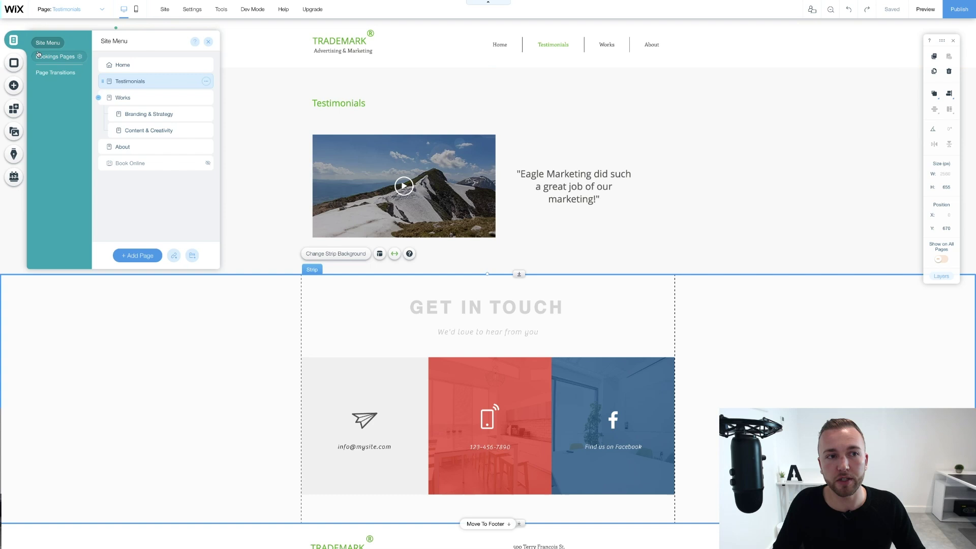
left_click(208, 41)
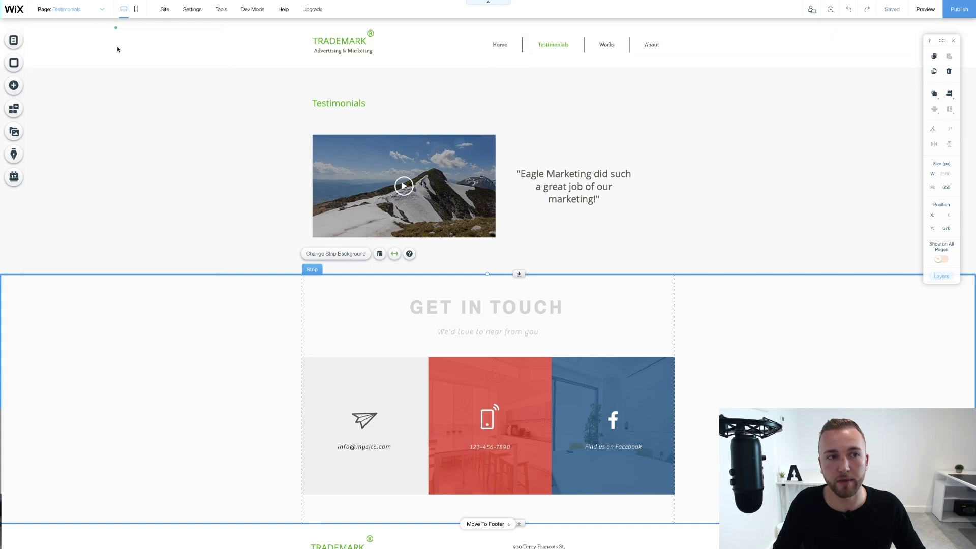
left_click(79, 14)
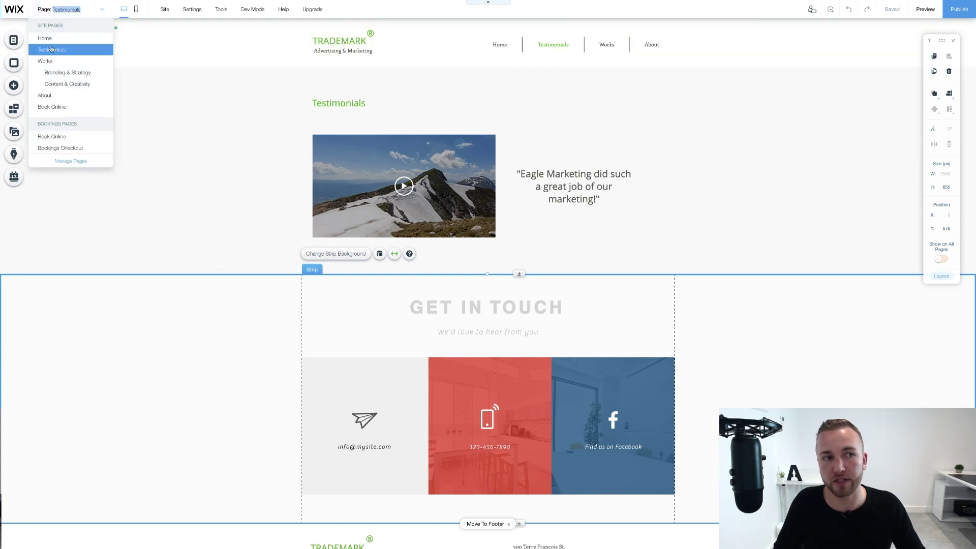
left_click(48, 39)
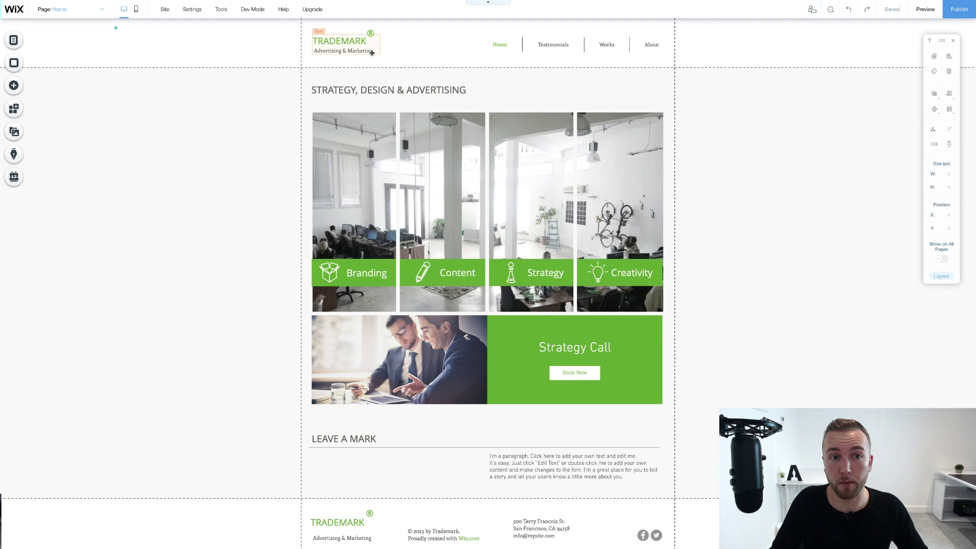
- Delete the TRADEMARK Advertising & Marketing text and the ® symbol from the header
left_click(349, 44)
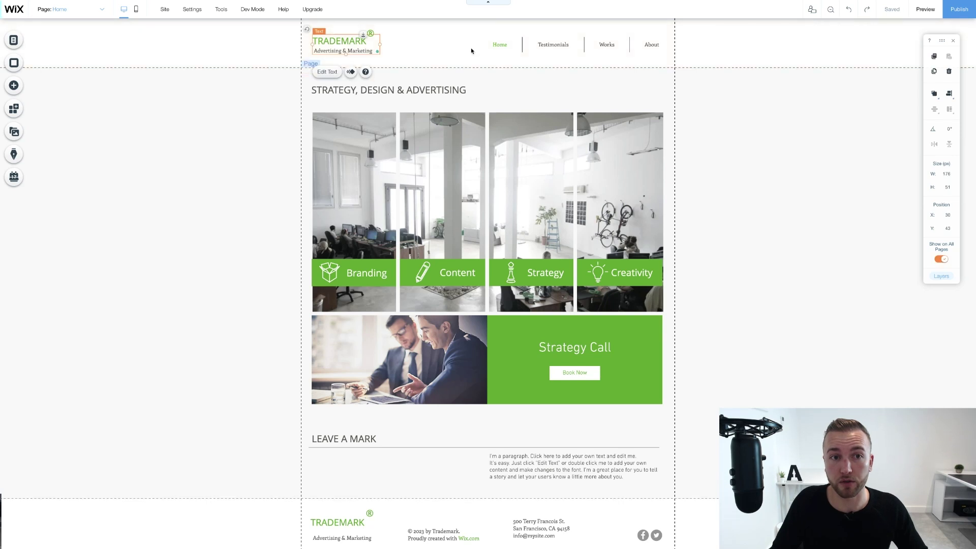
left_click(949, 71)
left_click(371, 34)
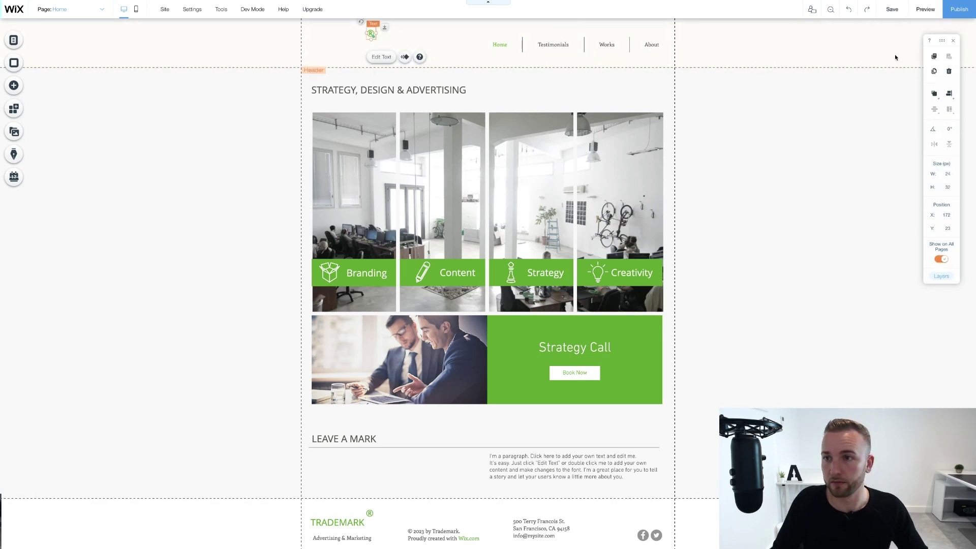
left_click(949, 71)
- Add the Golden Eagle Marketing.png image from the site files to the Home page
left_click(17, 85)
mouse_move(43, 53)
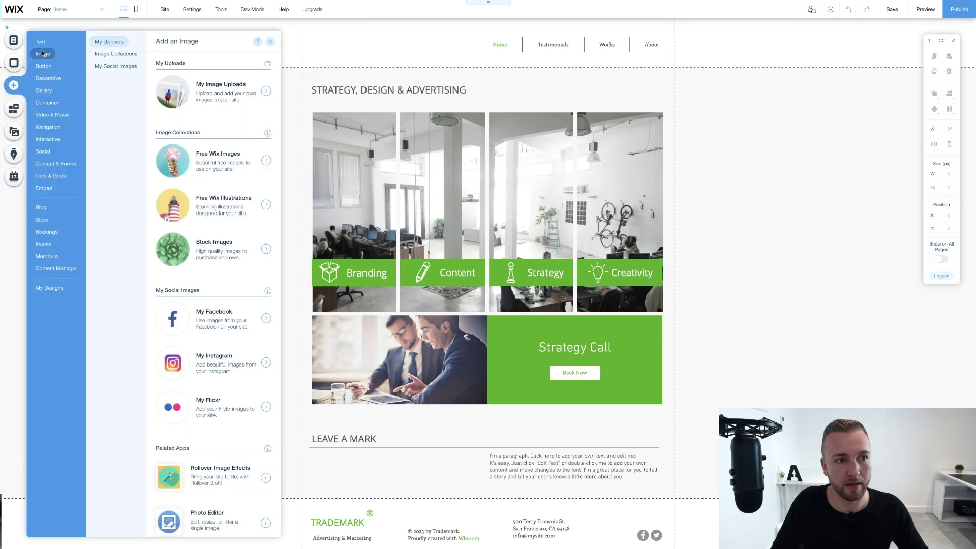
left_click(202, 84)
left_click(291, 230)
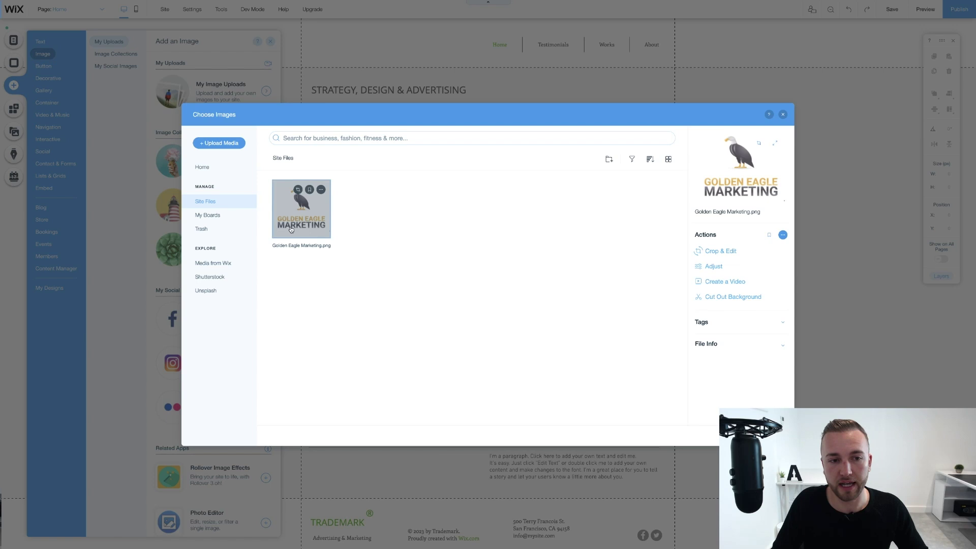
left_click(757, 435)
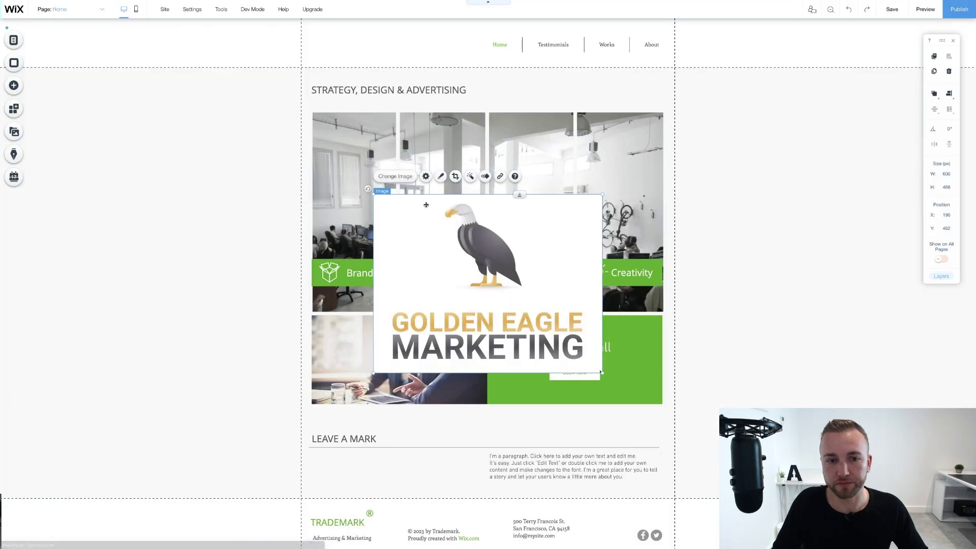
- Shrink the Golden Eagle Marketing logo to about 123 by 95 px and place it in the header opposite the navigation menu
left_click_drag(517, 330, 414, 241)
left_click_drag(406, 195, 334, 28)
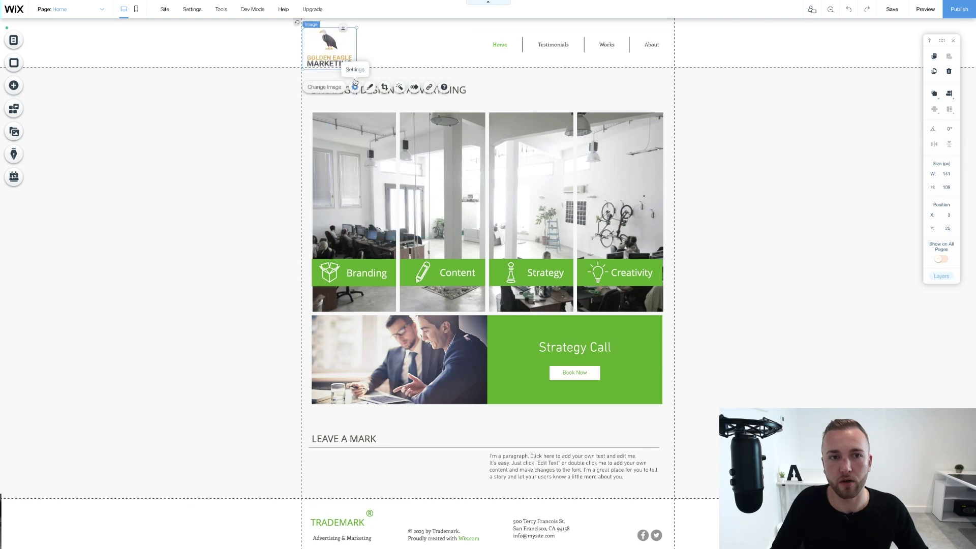
left_click_drag(357, 68, 338, 50)
left_click(827, 175)
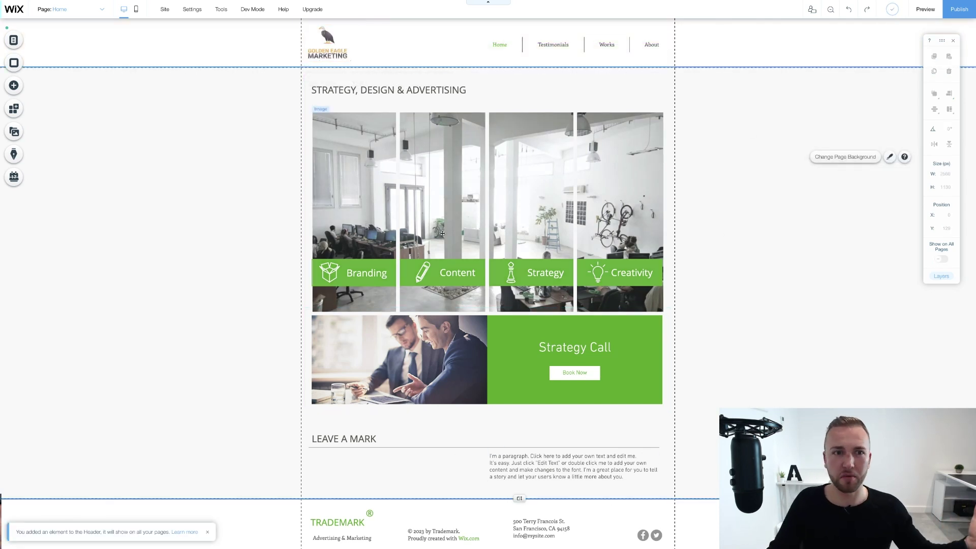
left_click(328, 53)
left_click_drag(328, 53, 328, 52)
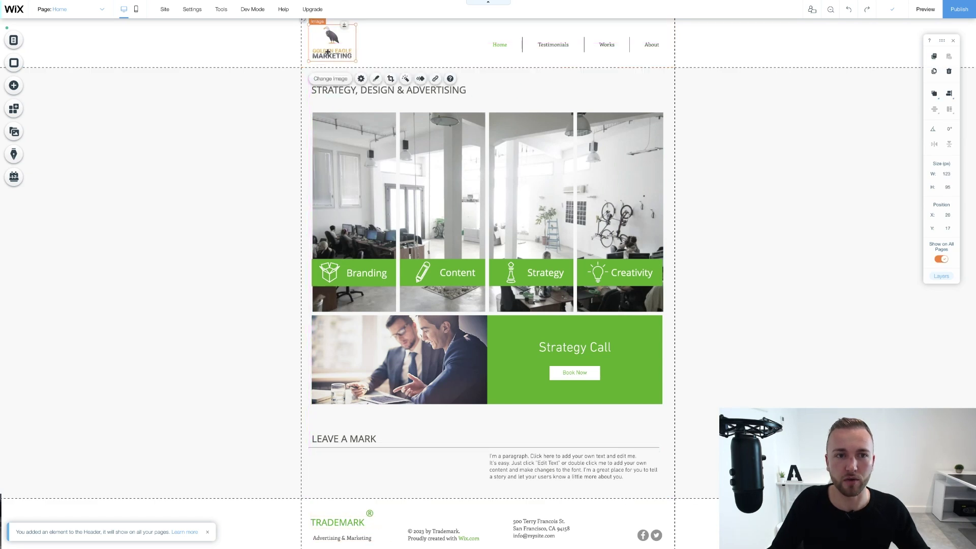
left_click(704, 206)
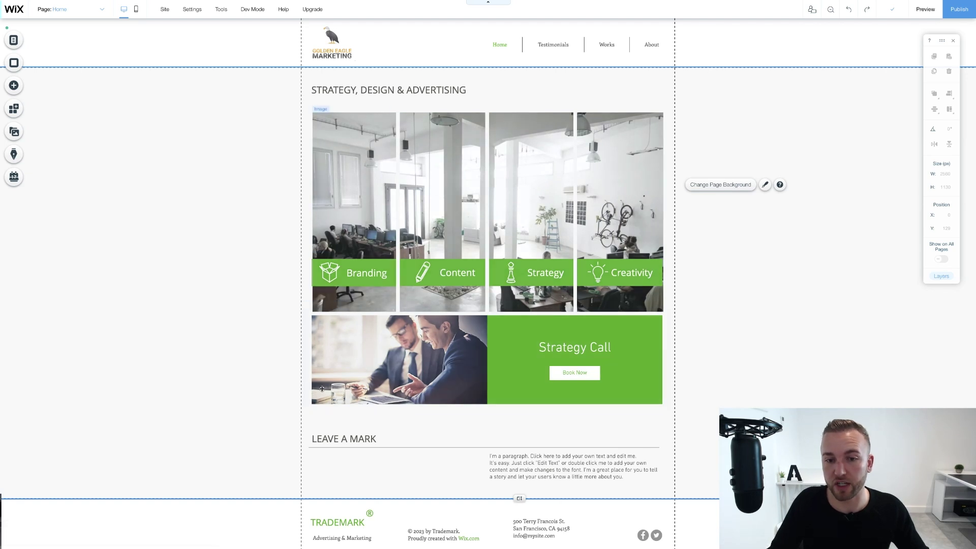
- Open the background color choices in the Branding button's custom design settings
left_click(369, 265)
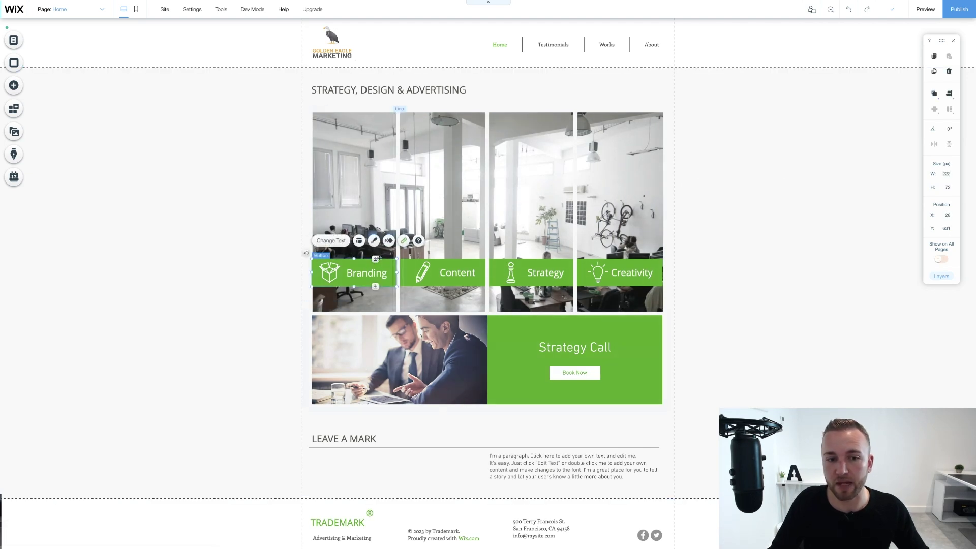
left_click(374, 241)
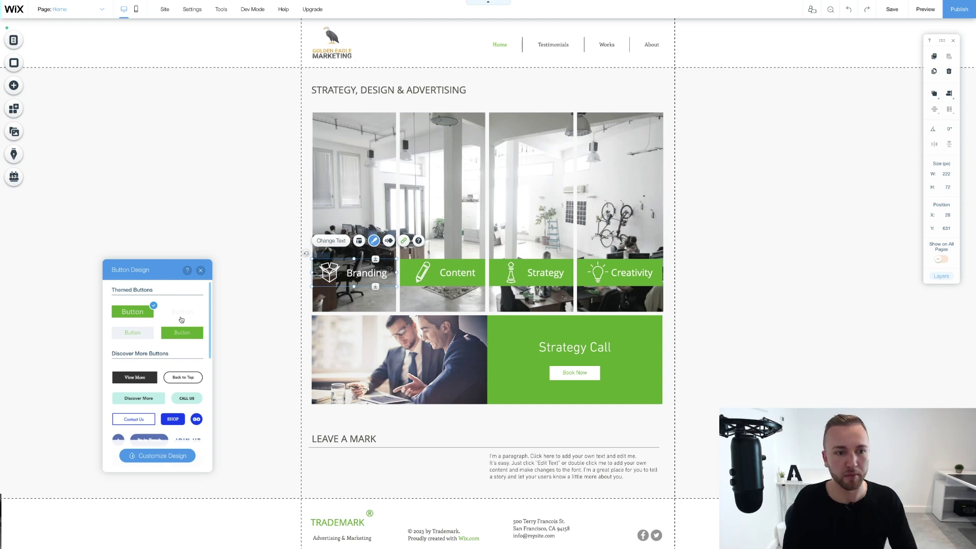
left_click(188, 456)
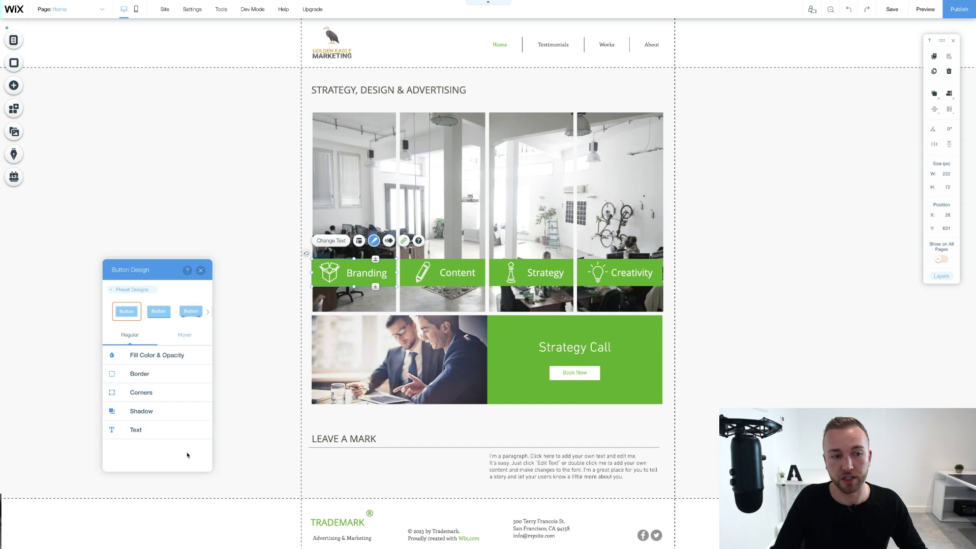
left_click(155, 362)
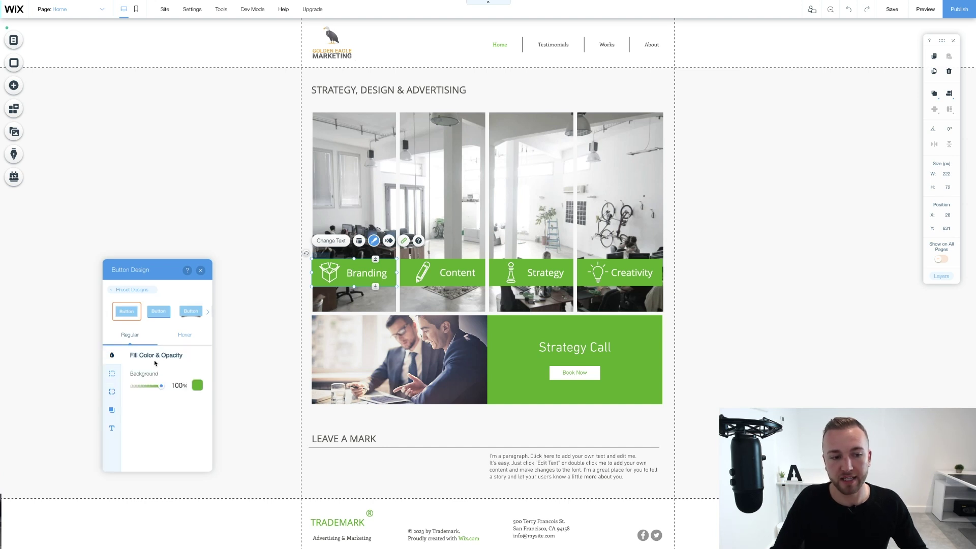
left_click(198, 385)
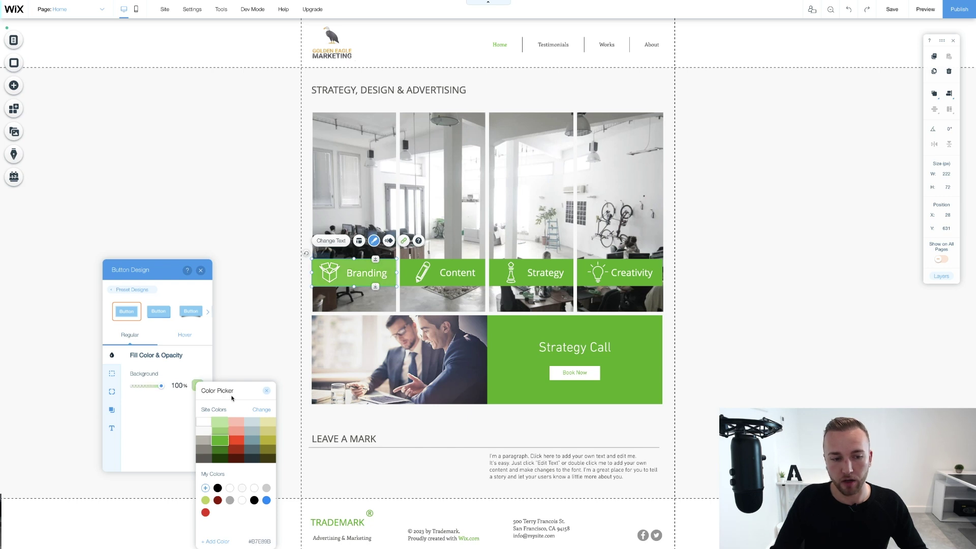
left_click_drag(231, 401, 229, 268)
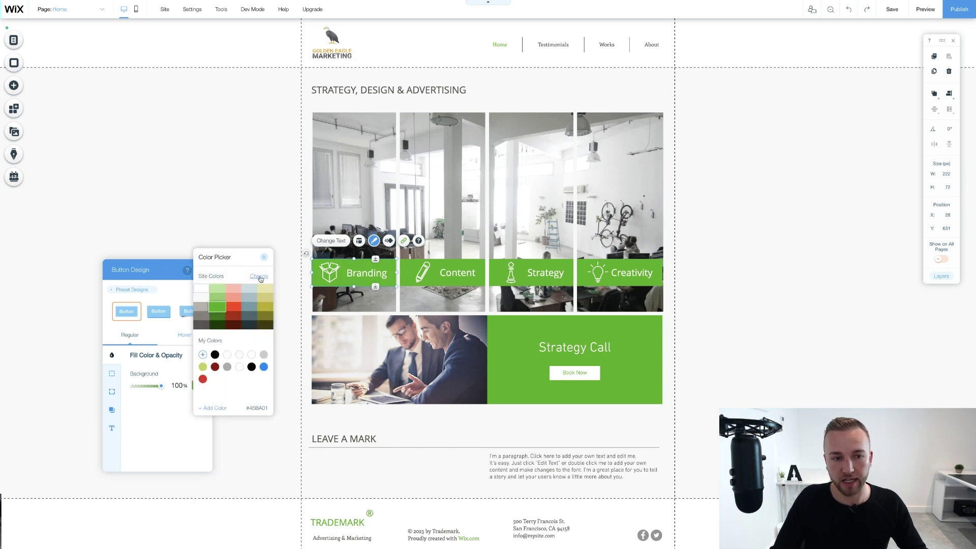
- Change the green site color to gold EDB832 in the site palette and close the button design settings
left_click(260, 277)
left_click(217, 342)
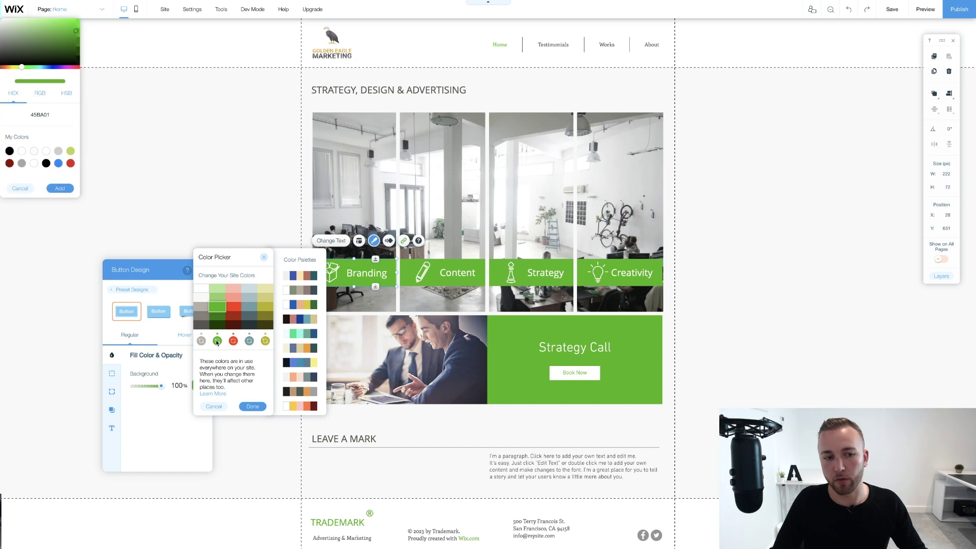
left_click(14, 67)
left_click(9, 68)
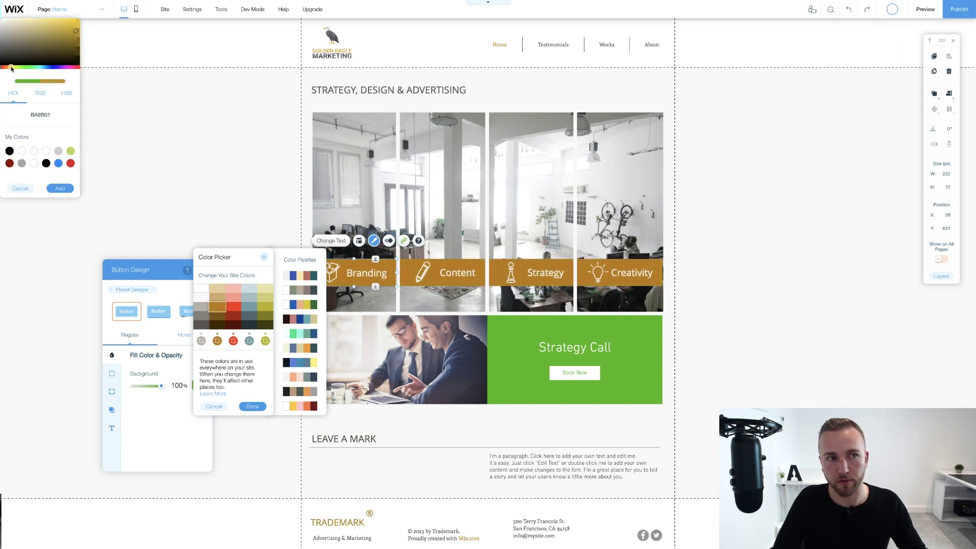
left_click(78, 19)
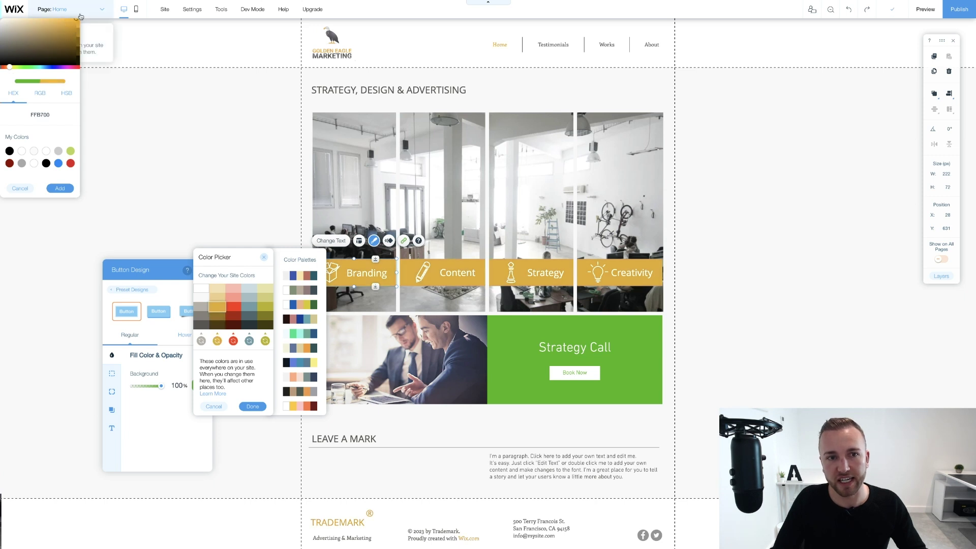
left_click(72, 19)
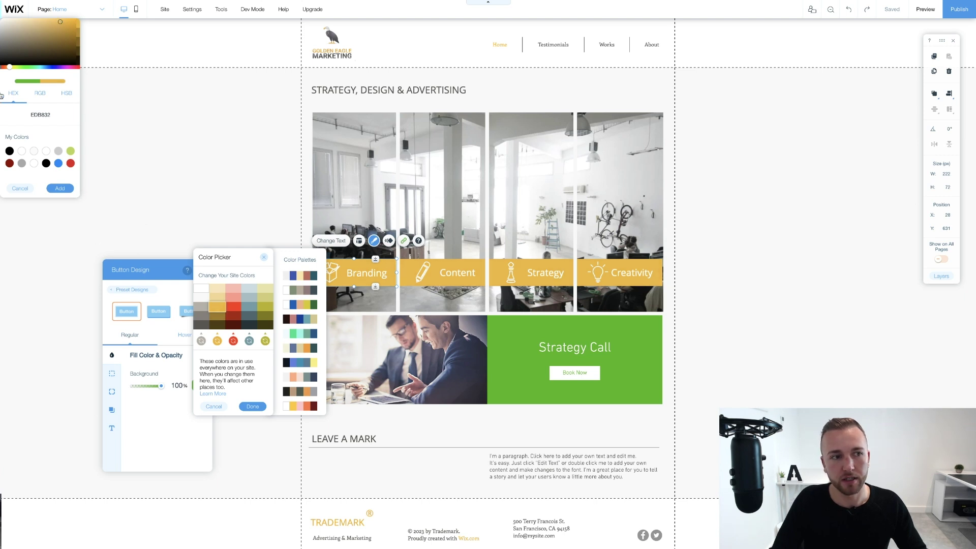
left_click(60, 188)
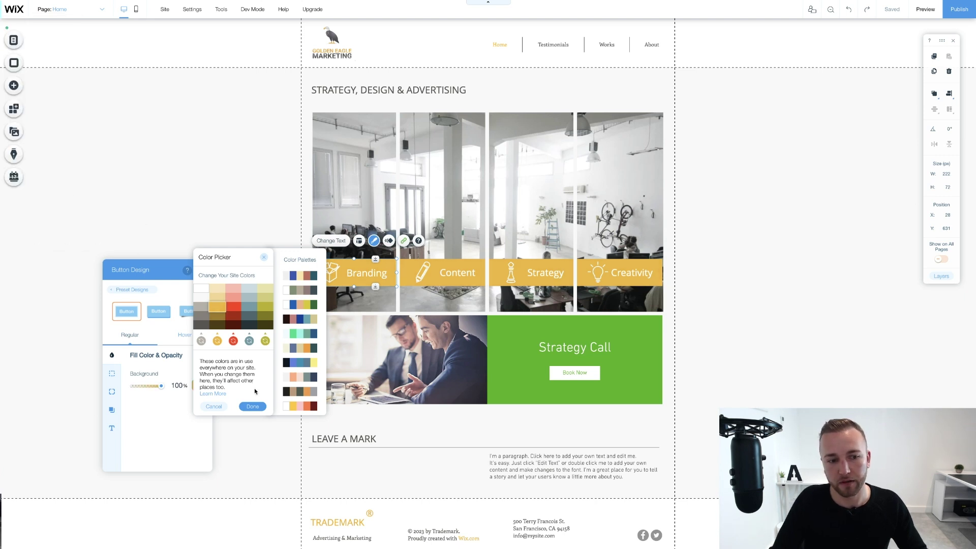
left_click(254, 408)
left_click(200, 270)
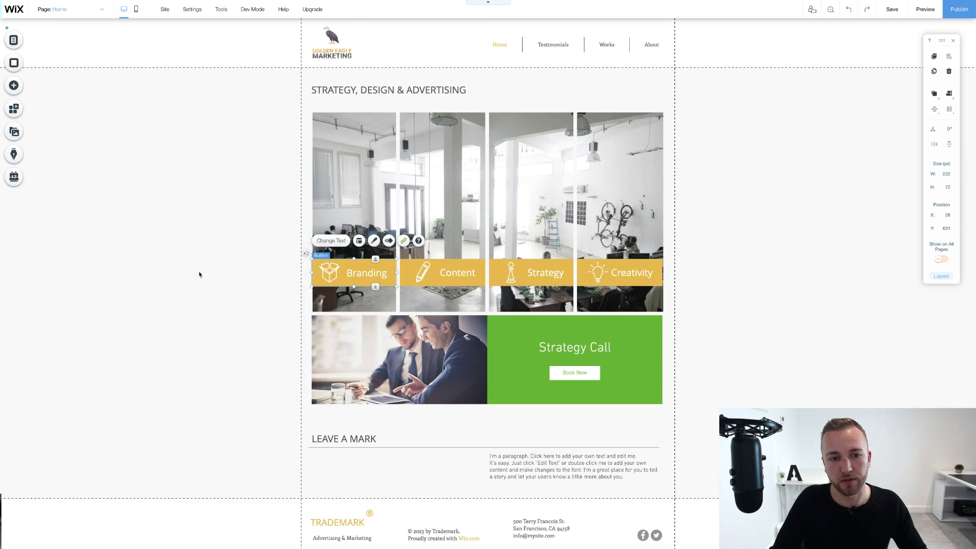
left_click(678, 441)
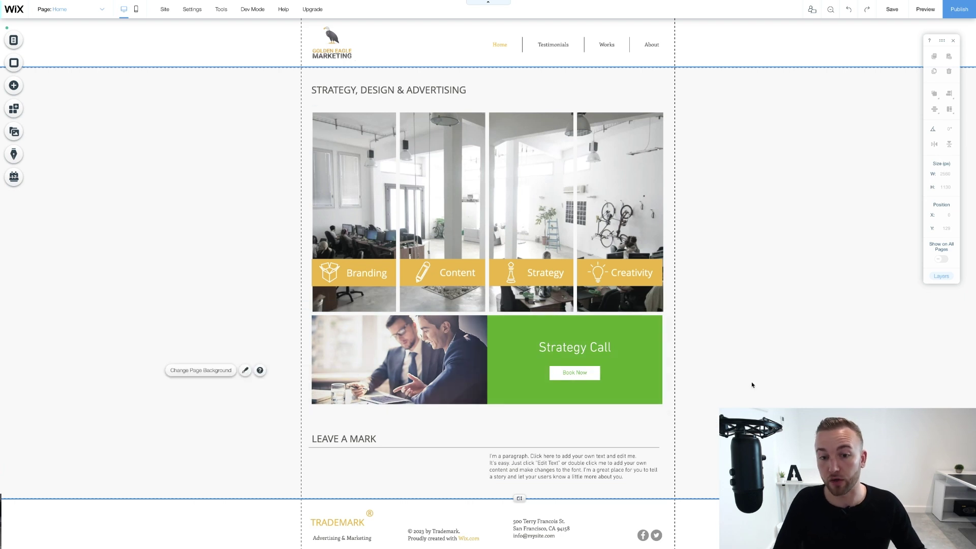
- Look through the Service List Widget's design, text, display, services and management settings
left_click(470, 368)
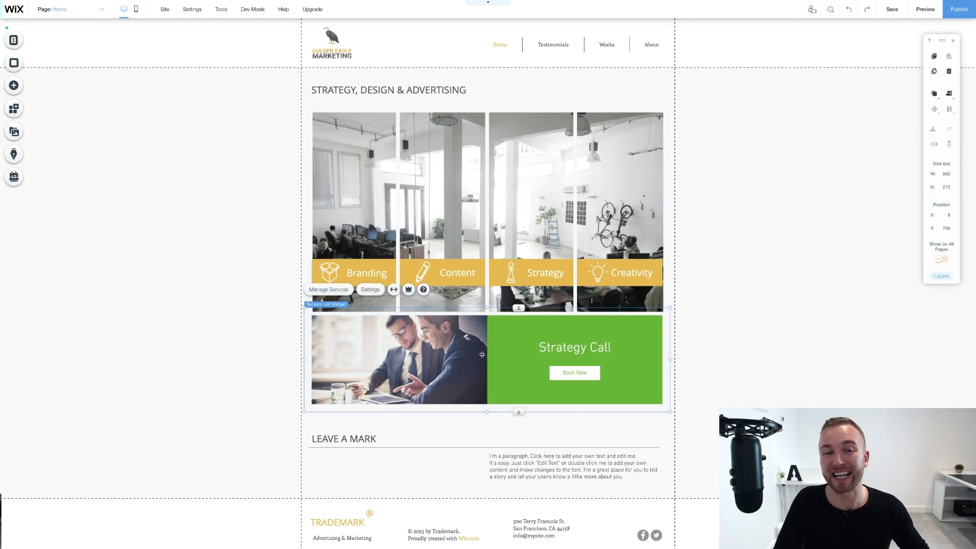
left_click(370, 290)
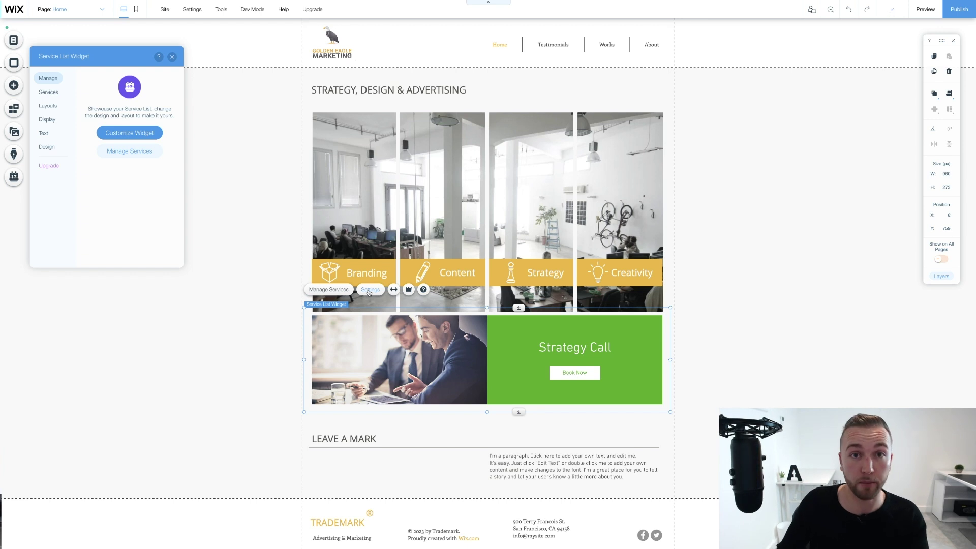
left_click(46, 147)
left_click(43, 133)
left_click(47, 119)
left_click(50, 90)
left_click(52, 85)
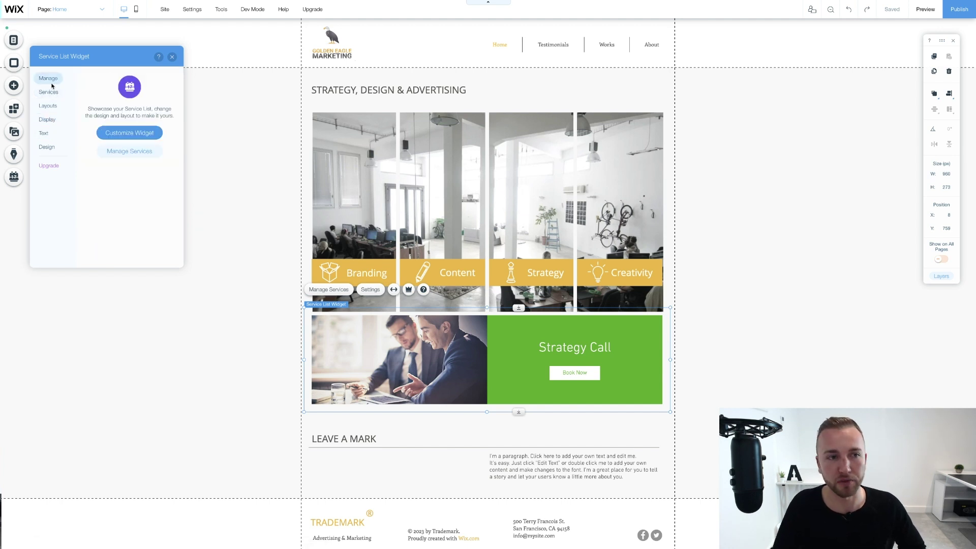
- Open the Strategy Call booking service for editing from the widget's service management
left_click(123, 152)
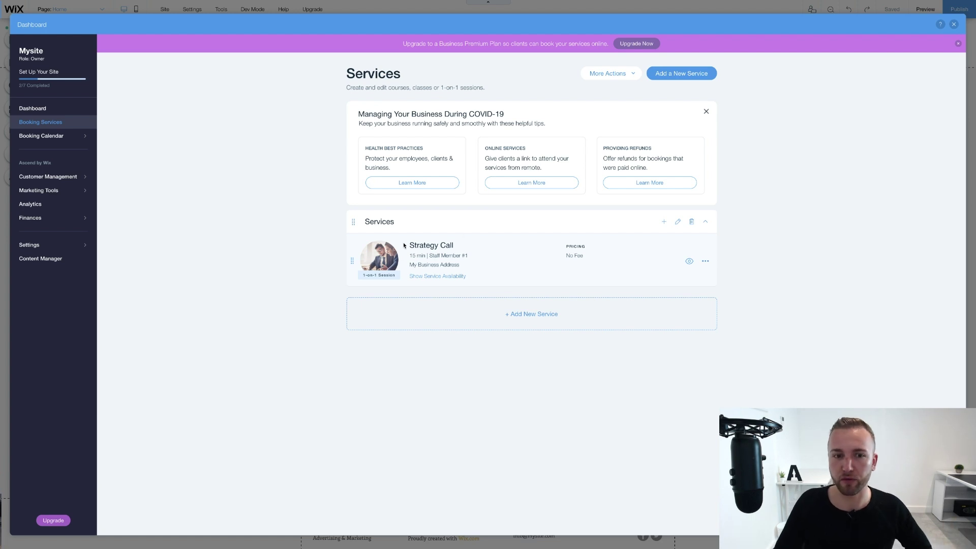
left_click(705, 261)
left_click(669, 248)
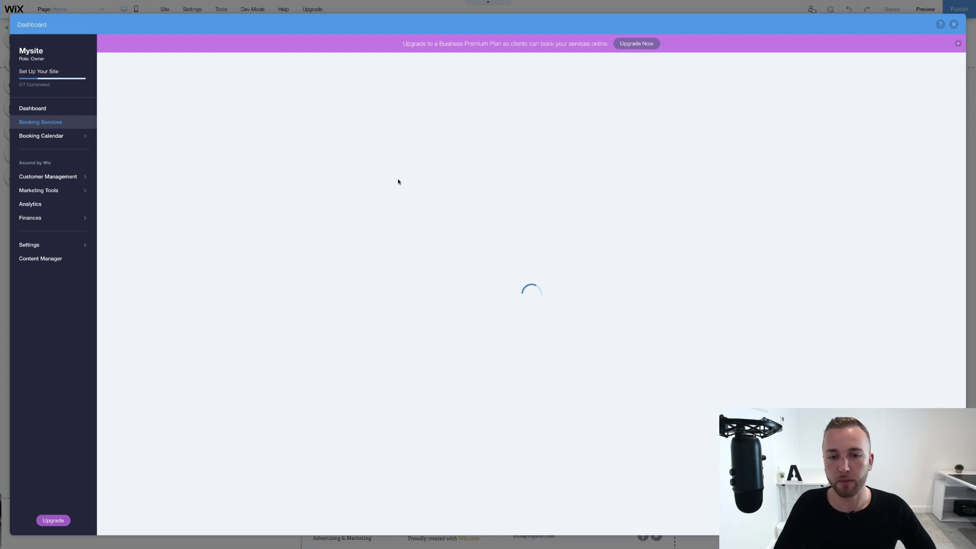
- Review the Strategy Call's title, description and service details
left_click(345, 162)
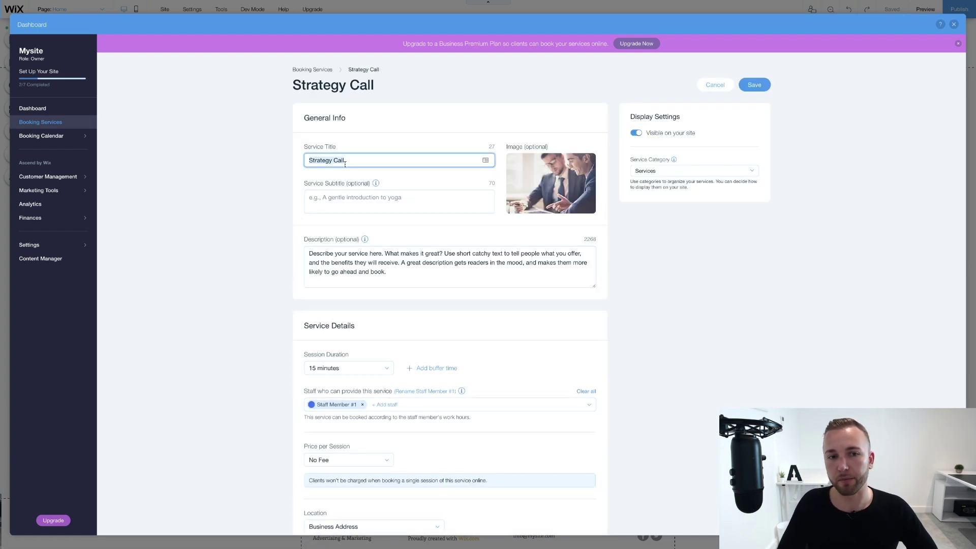
triple_click(337, 266)
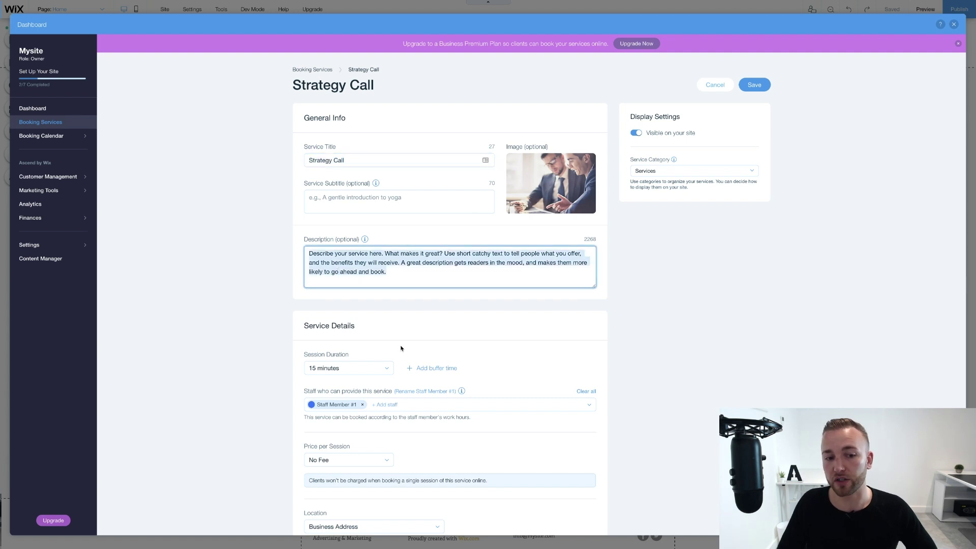
scroll(401, 348, "down", 2)
left_click(345, 281)
left_click(328, 299)
scroll(482, 347, "down", 2)
- Try the price per session options for the Strategy Call, including Fixed Price, and set it back to No Fee
left_click(363, 300)
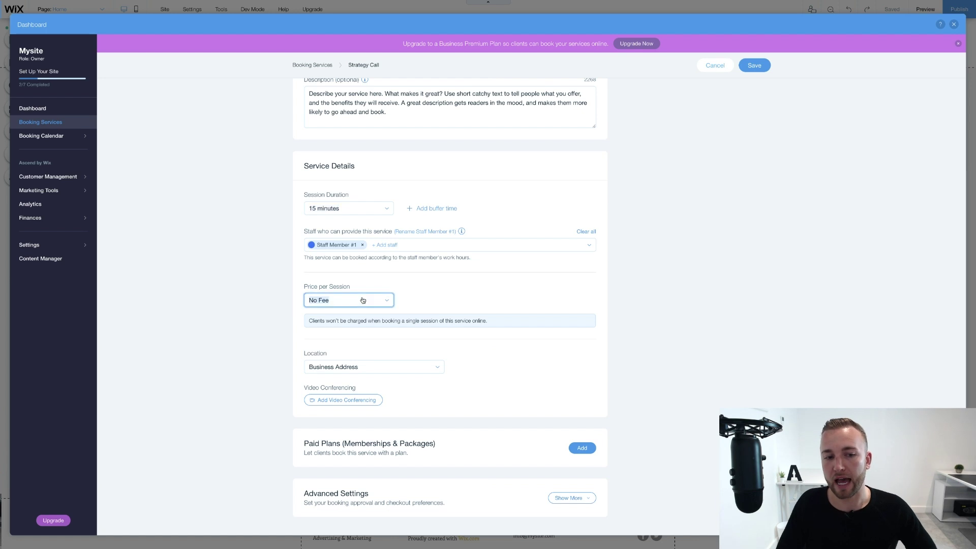
left_click(342, 366)
left_click(338, 302)
left_click(335, 349)
left_click(359, 304)
left_click(349, 314)
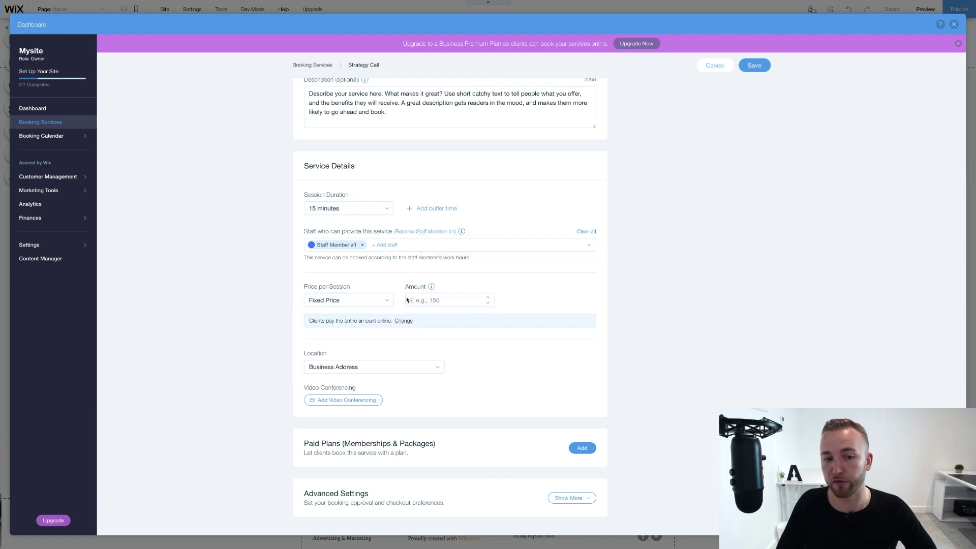
left_click(375, 299)
left_click(340, 362)
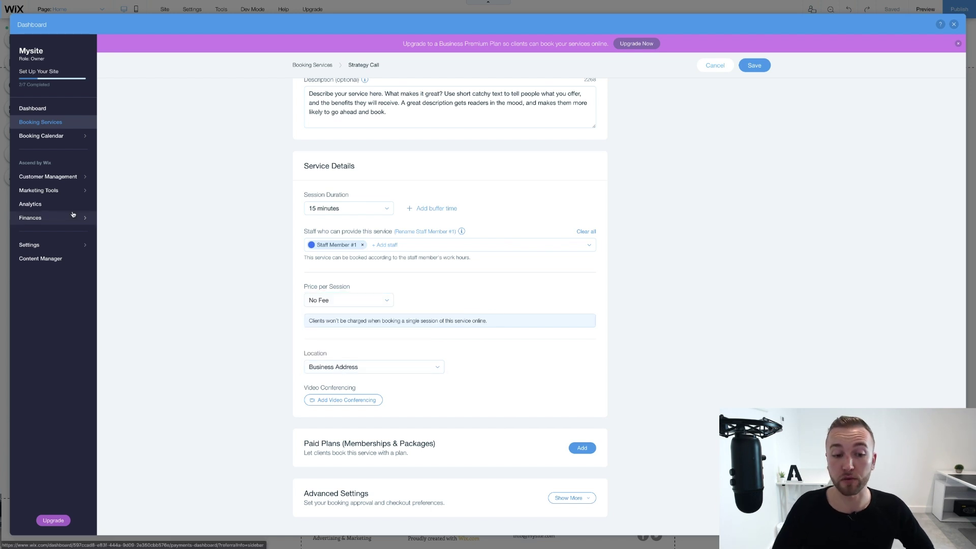
- Check the Strategy Call's location and video conferencing options without connecting Zoom, and save the service
left_click(323, 369)
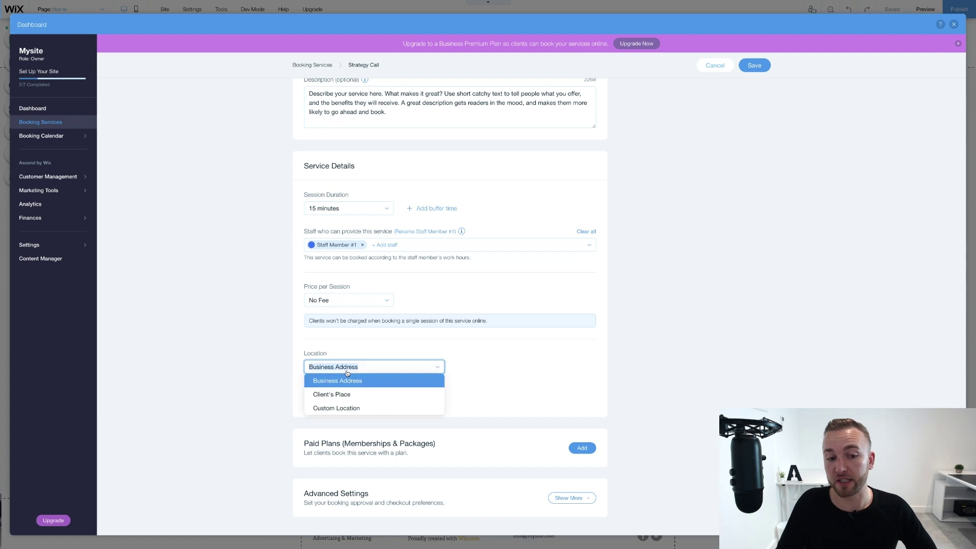
left_click(322, 372)
left_click(322, 405)
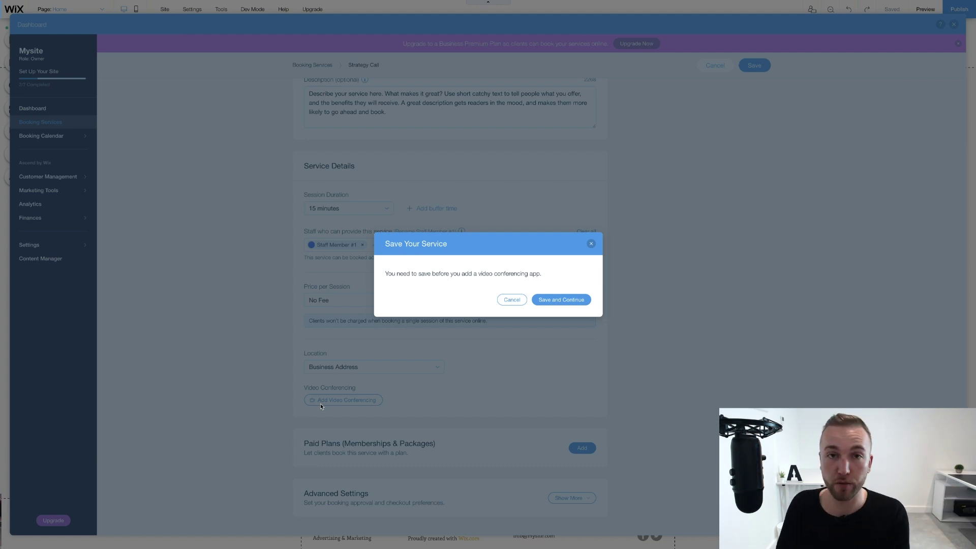
left_click(547, 301)
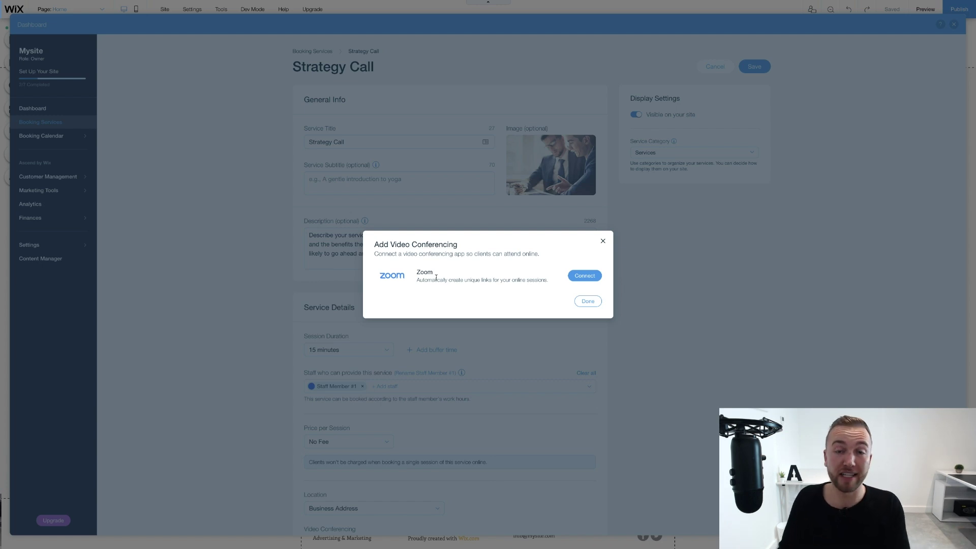
left_click(591, 301)
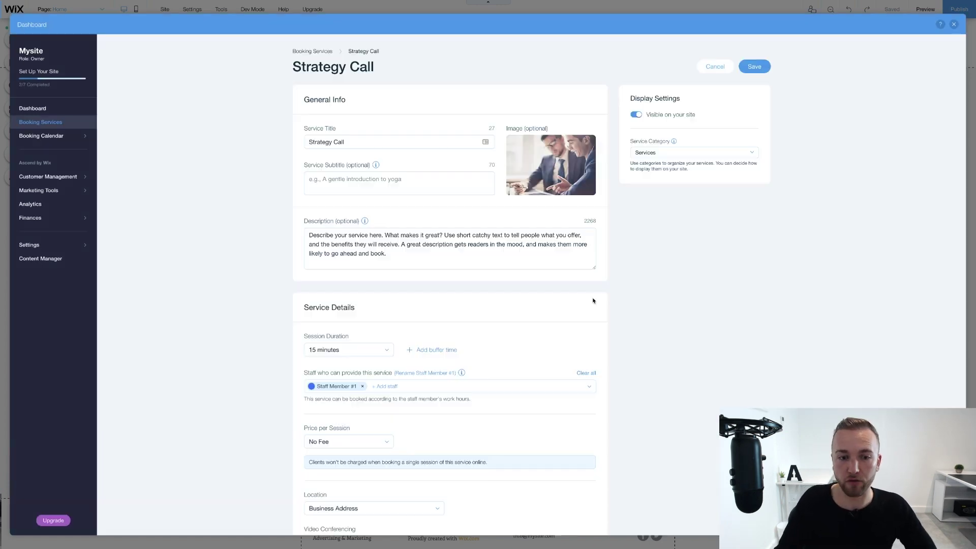
left_click(755, 66)
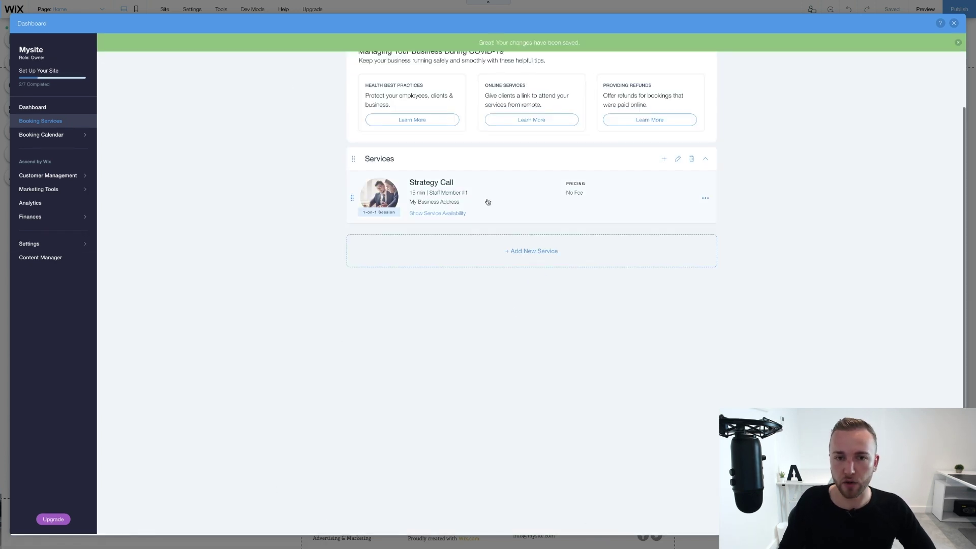
- Open the default work hours settings from the Booking Calendar
scroll(486, 200, "up", 2)
left_click(44, 135)
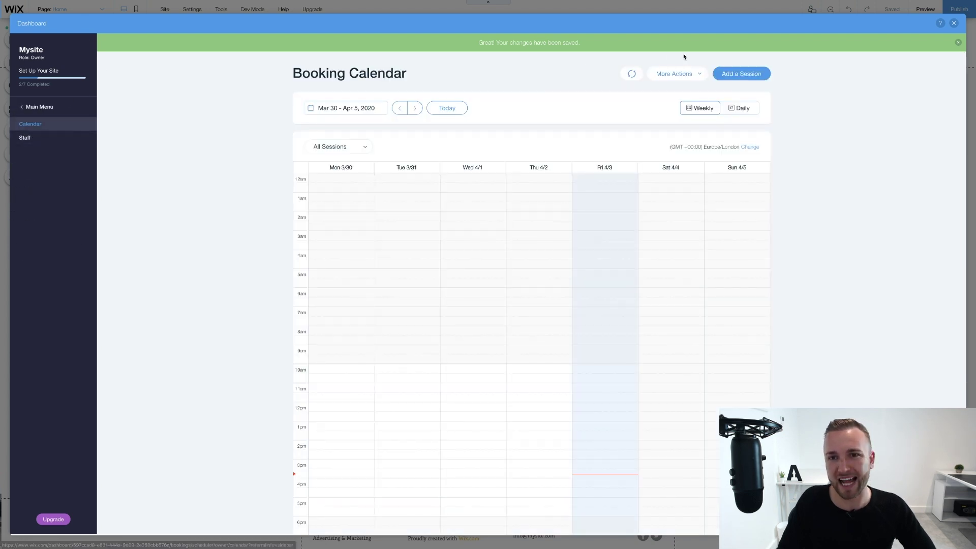
left_click(680, 74)
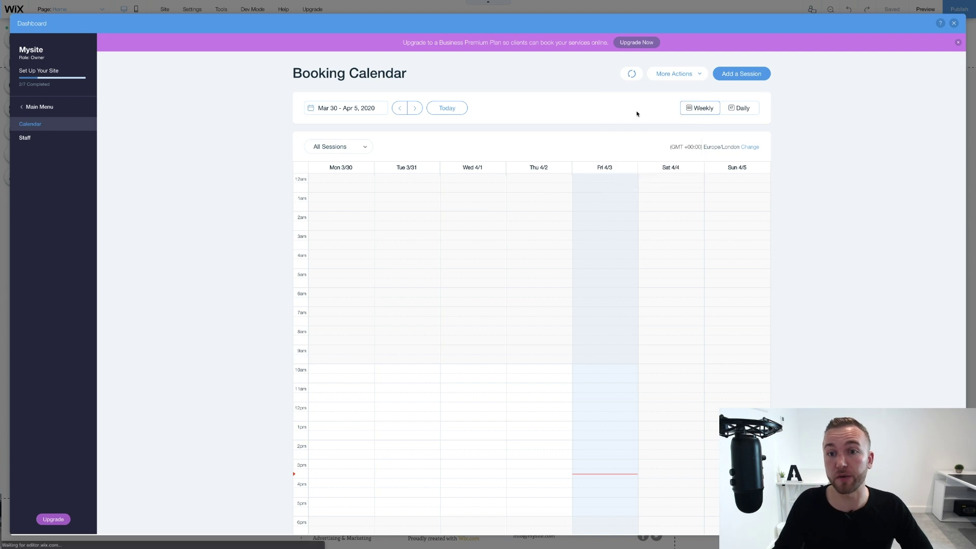
left_click(637, 112)
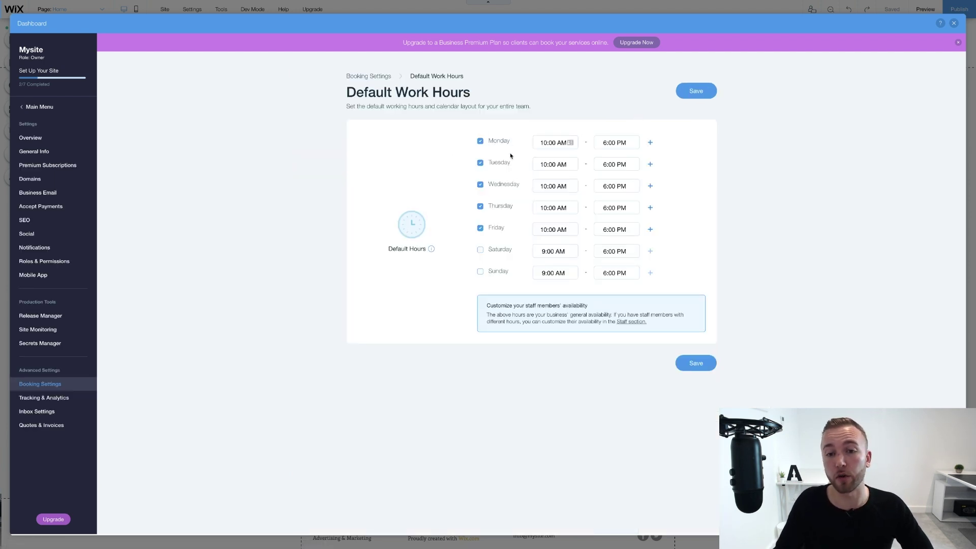
- Add three extra time slots to Monday's default work hours
left_click(650, 143)
left_click(650, 164)
left_click(650, 165)
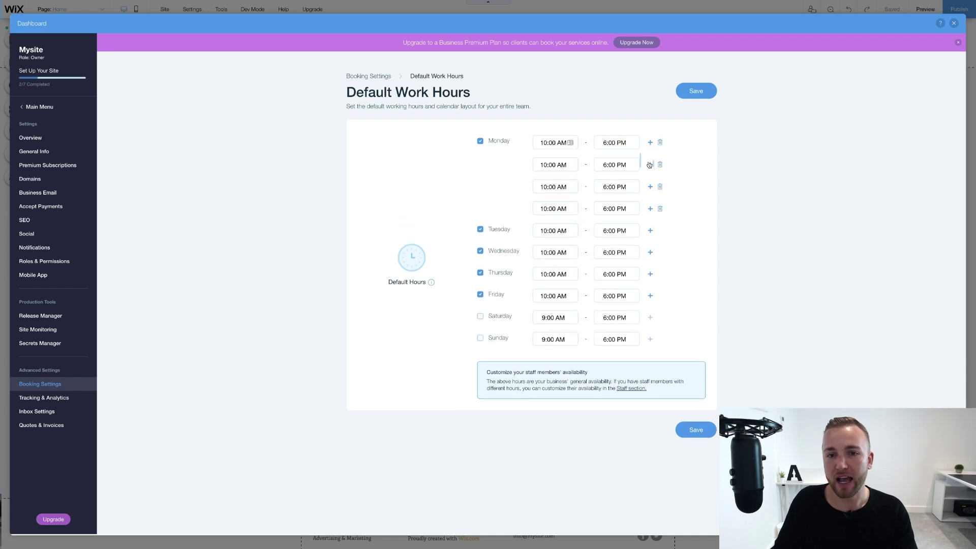
- Set Monday's first time slot to run from 9:00 AM to 10:00 AM
left_click(550, 139)
type("9")
left_click(609, 144)
type("10")
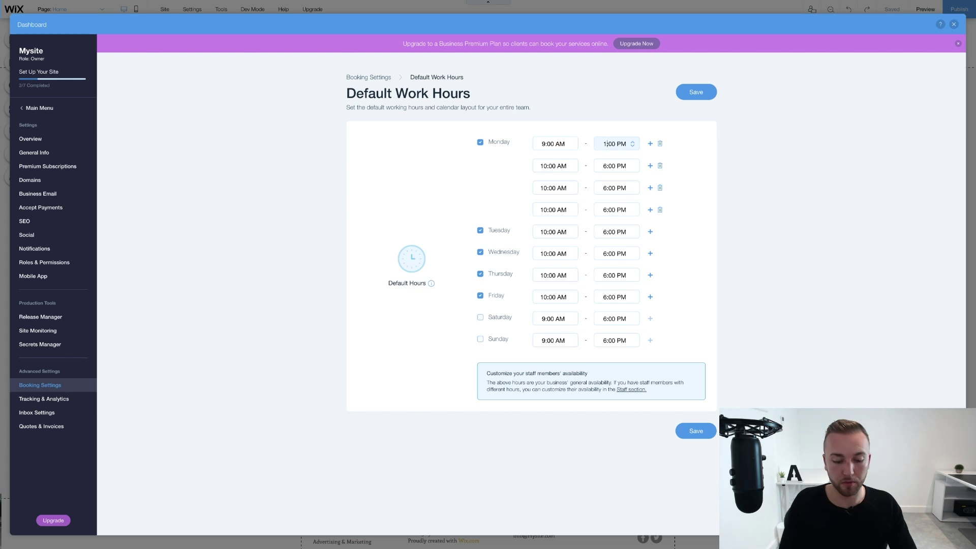
left_click(623, 144)
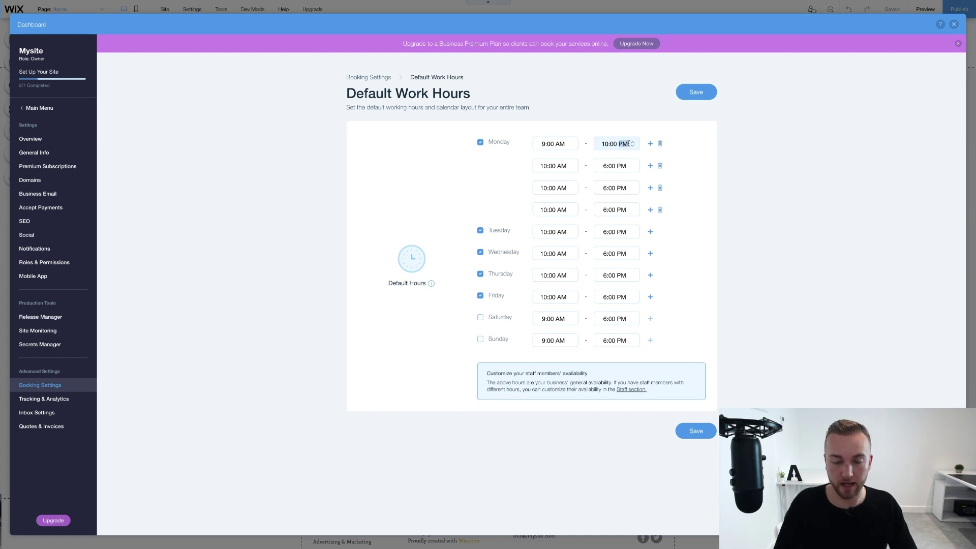
type("a")
- Set Monday's second time slot to 11:00 AM through 11:30 AM and save the default work hours
left_click(541, 166)
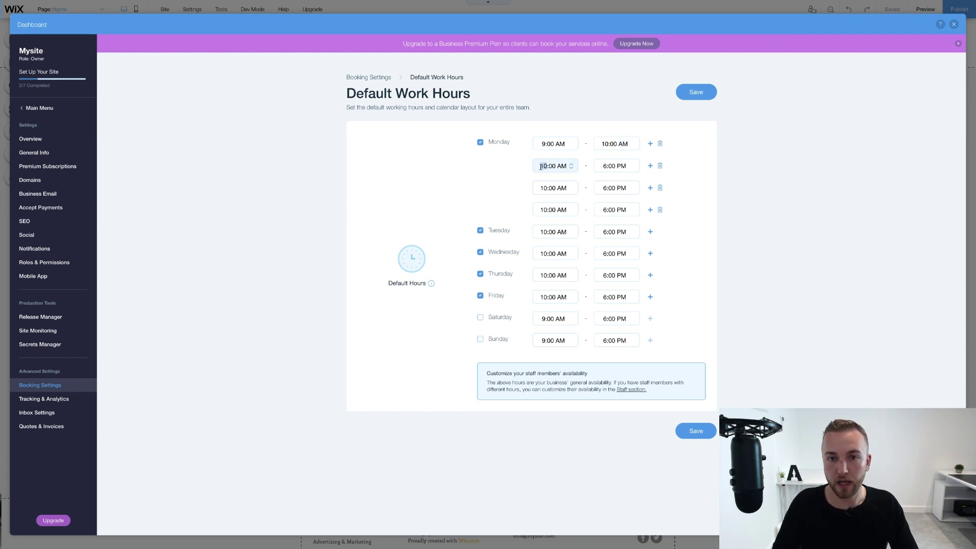
type("11")
left_click(608, 166)
type("11:30")
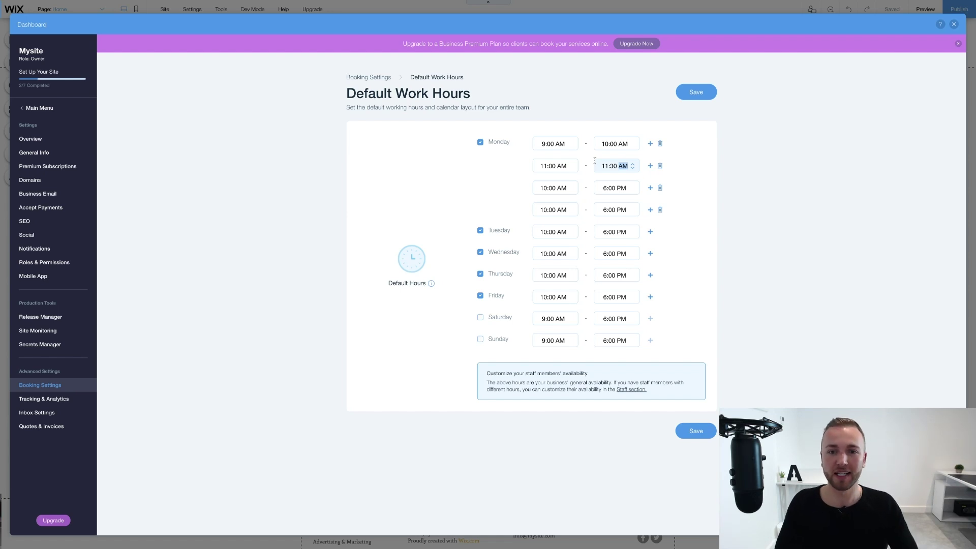
left_click(679, 95)
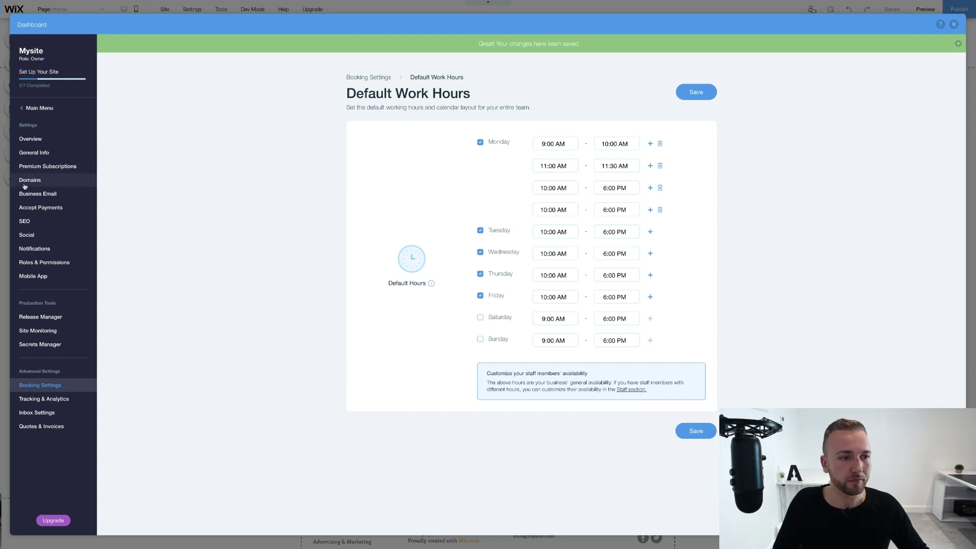
- Close the dashboard and the Service List Widget's settings to return to the home page
left_click(954, 25)
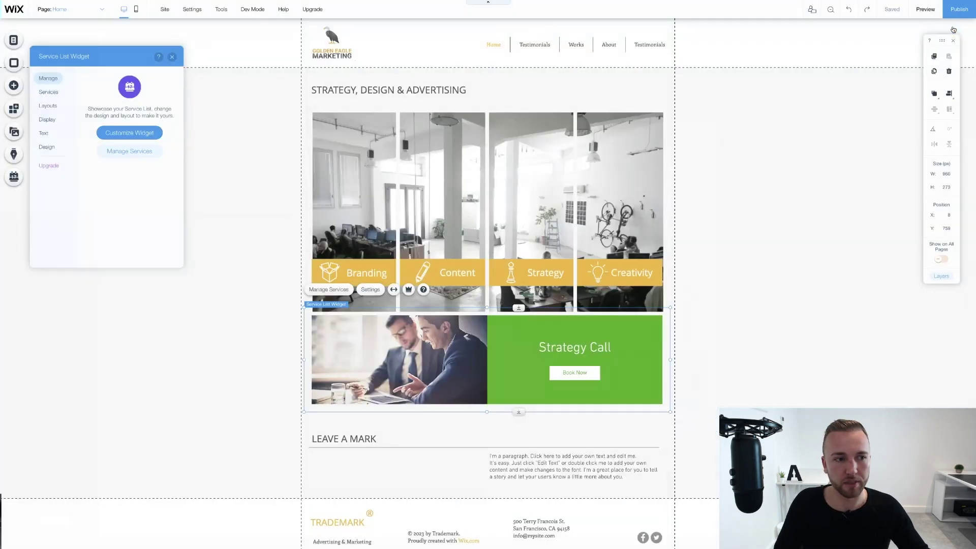
left_click(173, 57)
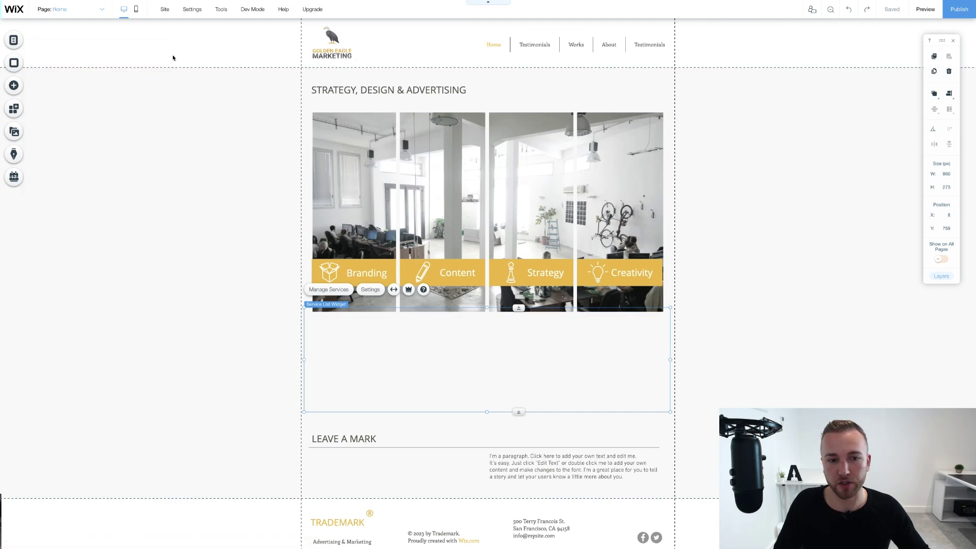
left_click(742, 219)
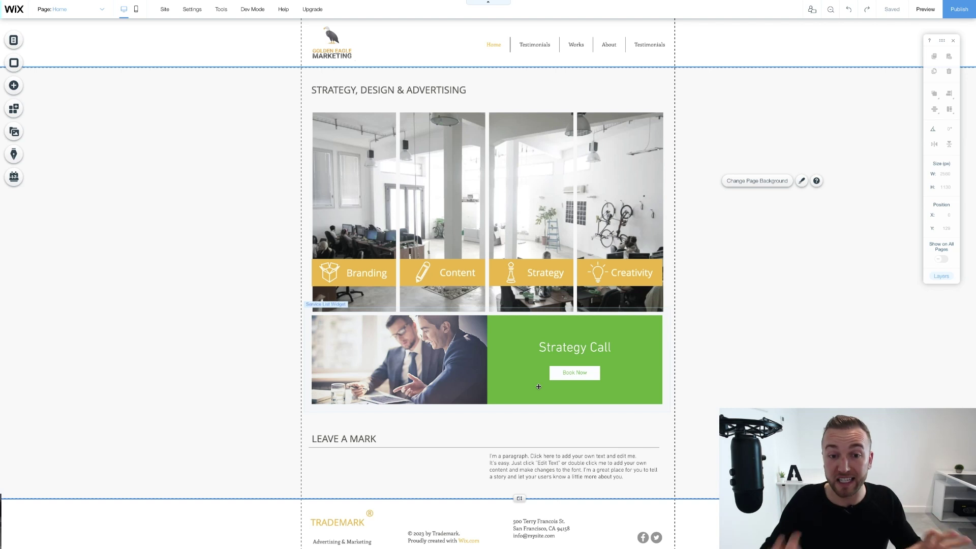
- Inspect the home page's paragraph text and large office image, including the image's replacement options, without replacing anything
left_click(509, 460)
scroll(680, 433, "down", 1)
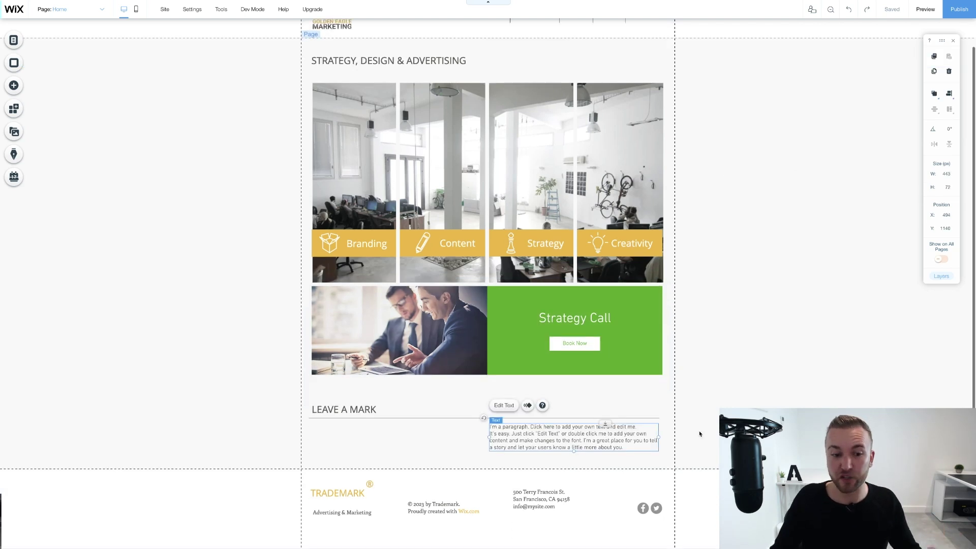
left_click(440, 138)
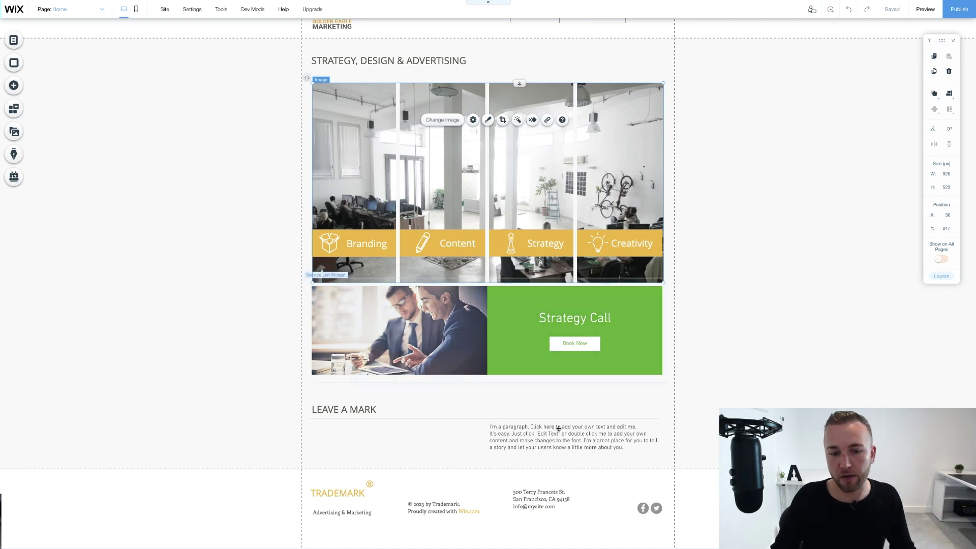
scroll(538, 319, "up", 1)
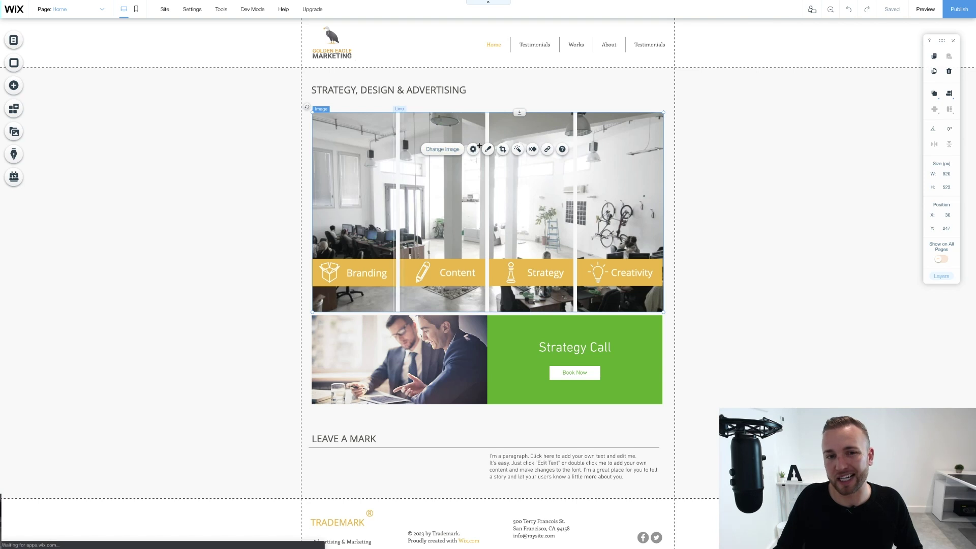
double_click(558, 185)
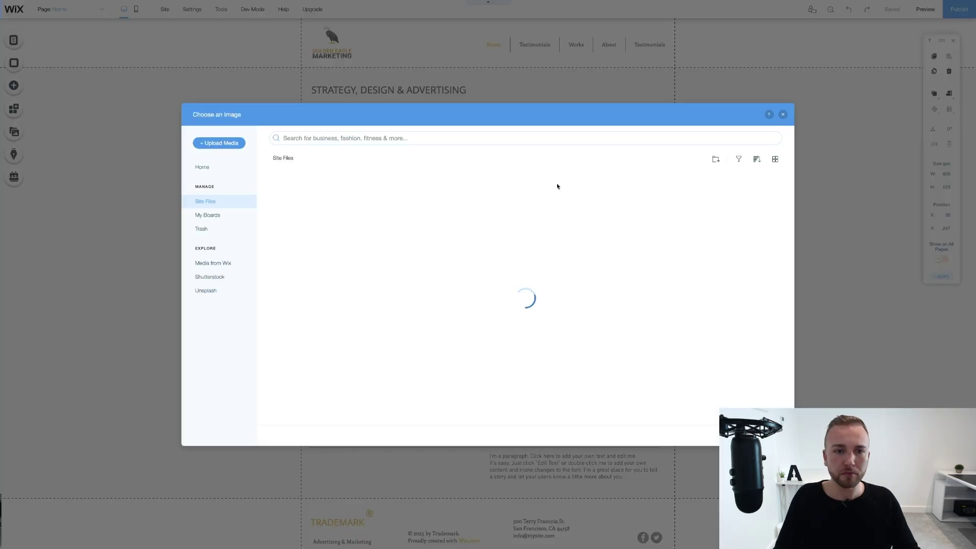
left_click(785, 116)
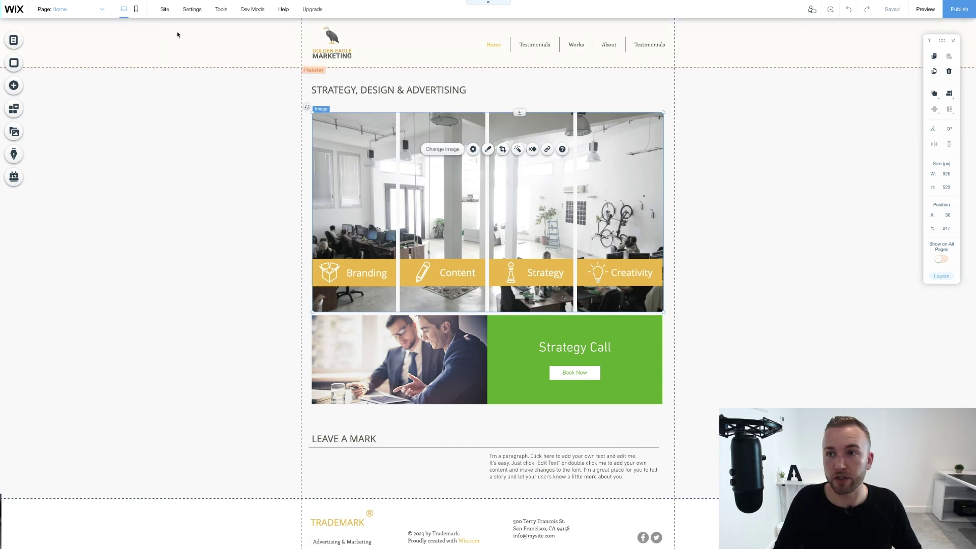
- Publish the website and close the publishing dialog without connecting a branded domain
left_click(164, 10)
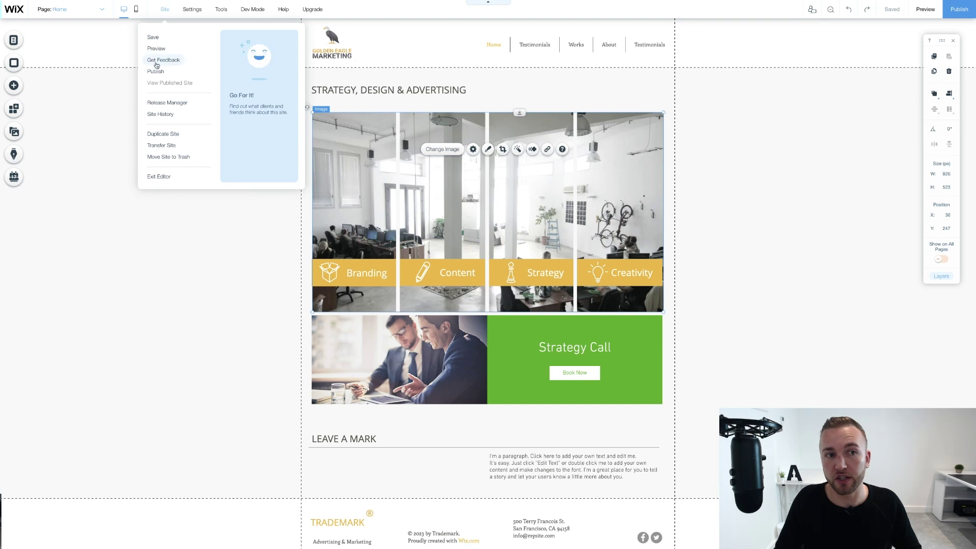
left_click(768, 192)
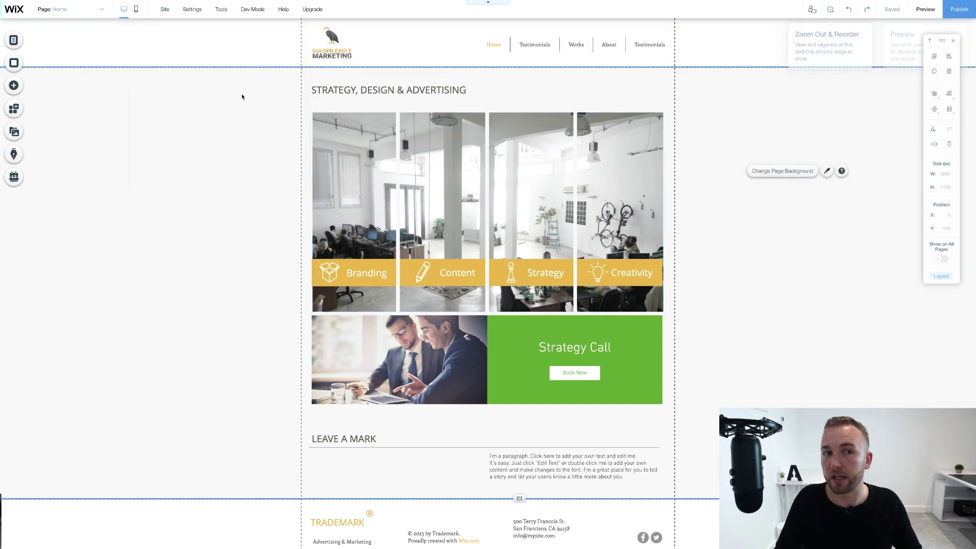
left_click(957, 14)
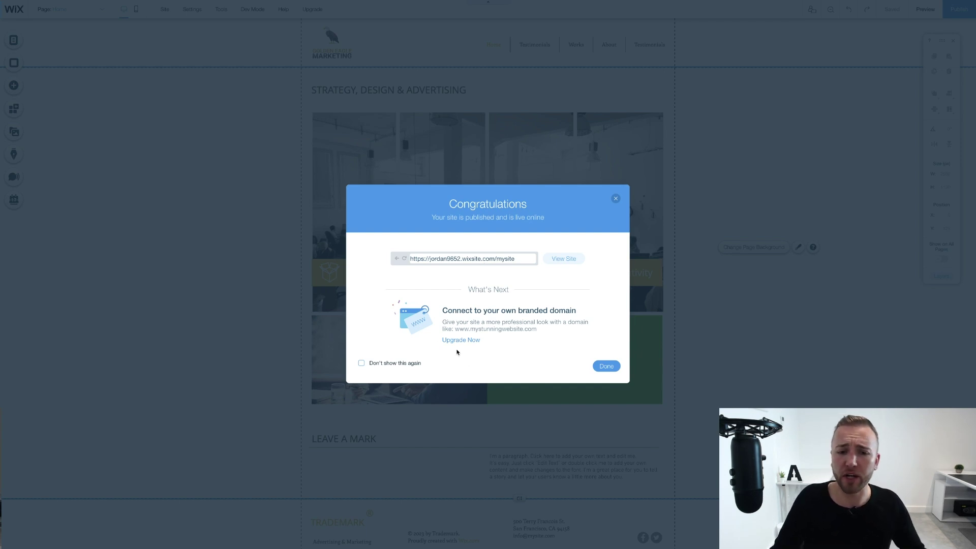
left_click(607, 364)
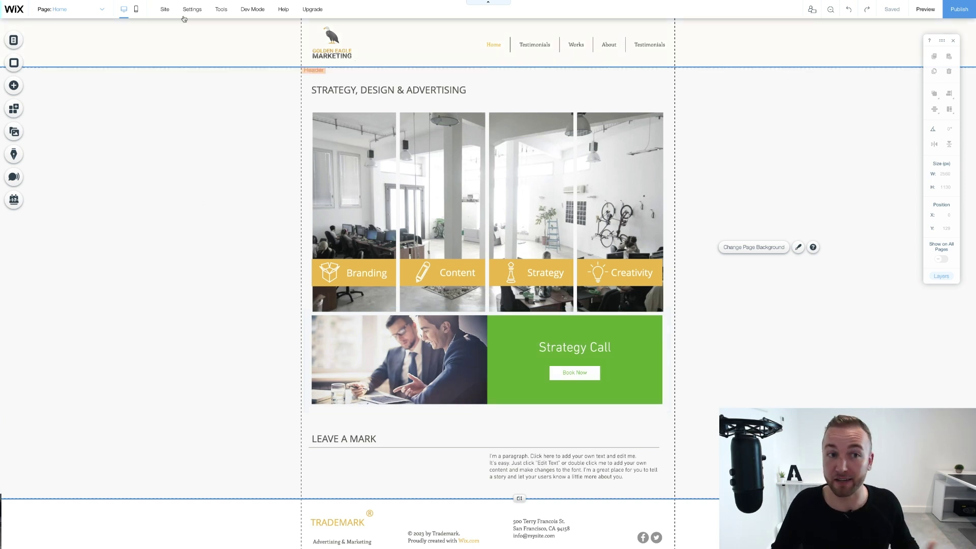
- Open the site's domain connection settings and choose to buy a new domain name
mouse_move(191, 15)
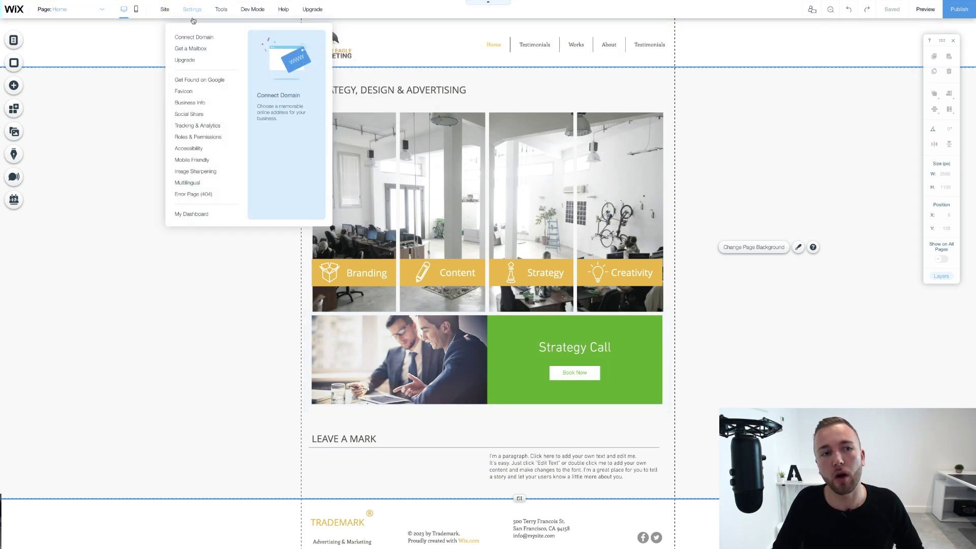
left_click(194, 37)
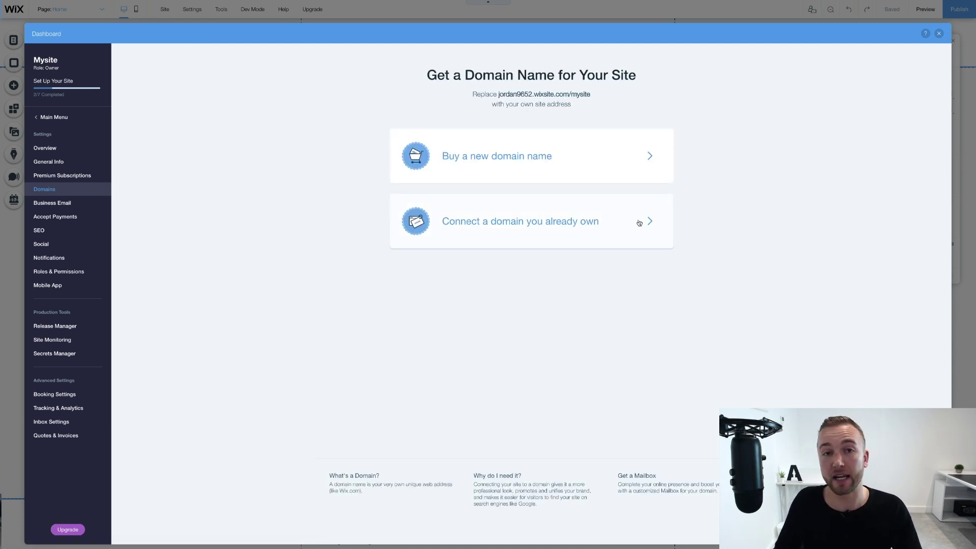
left_click(523, 148)
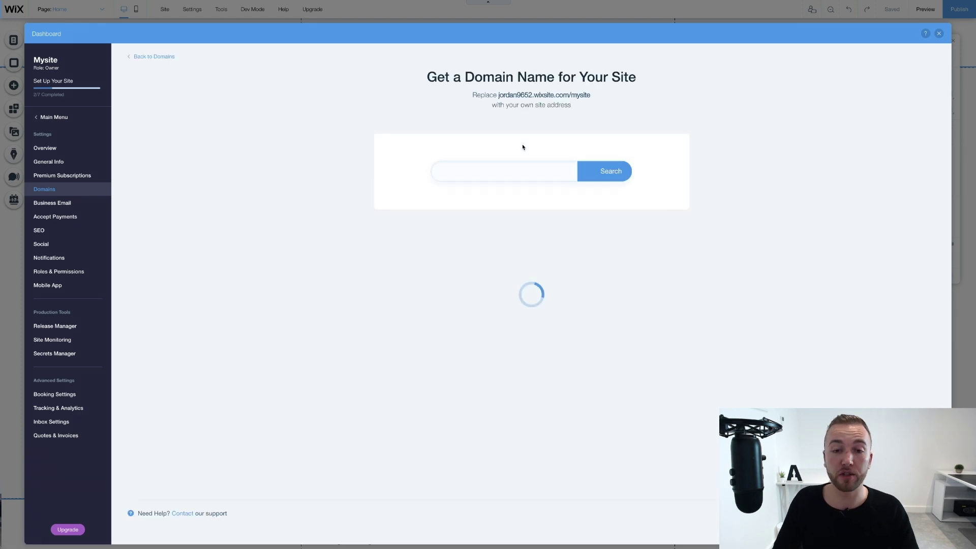
- Search for the domain goldeneaglemarketing.com
left_click(517, 166)
type("gol")
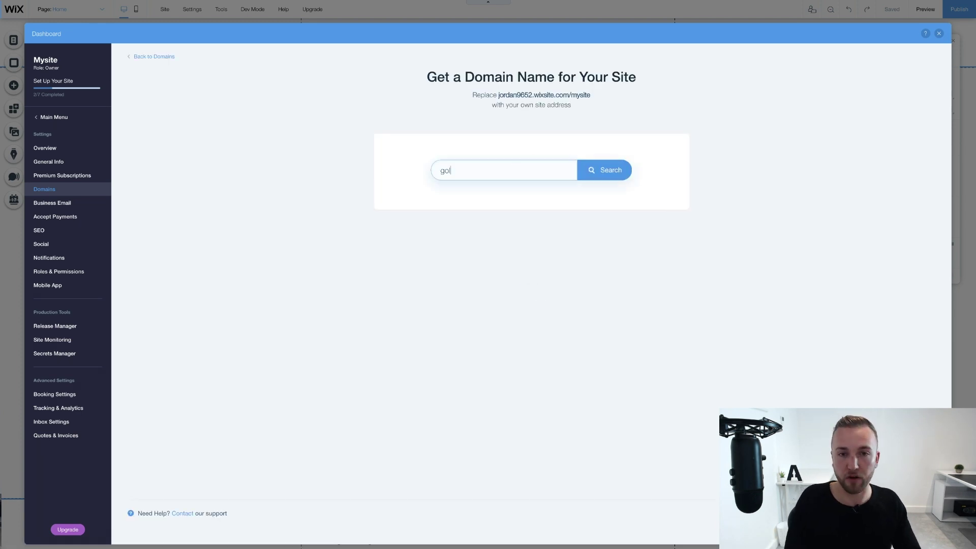
type("deneaglemarketing")
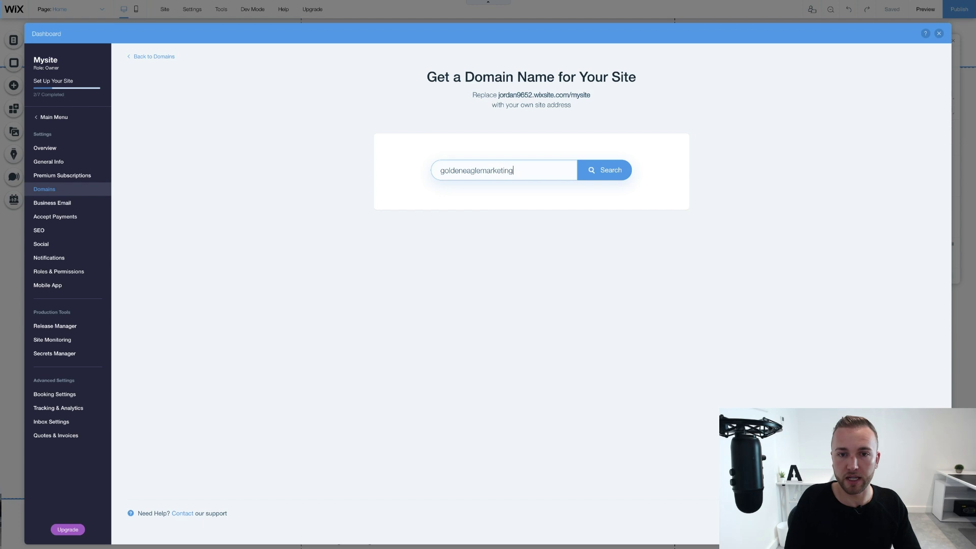
type(".com")
key("Return")
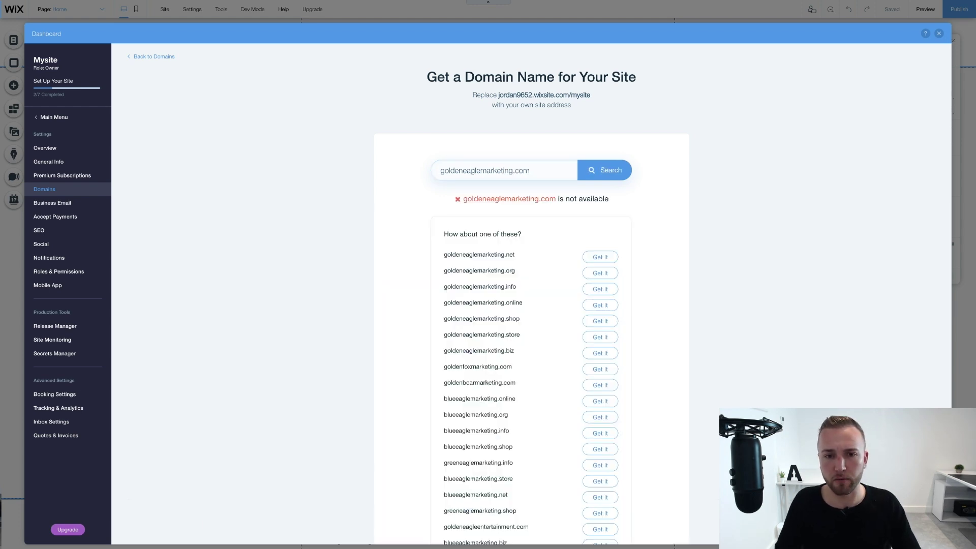
- Pick goldeneaglemarketing.net, proceed to the upgrade, and compare the Website plans with the Business & eCommerce plans
left_click(600, 257)
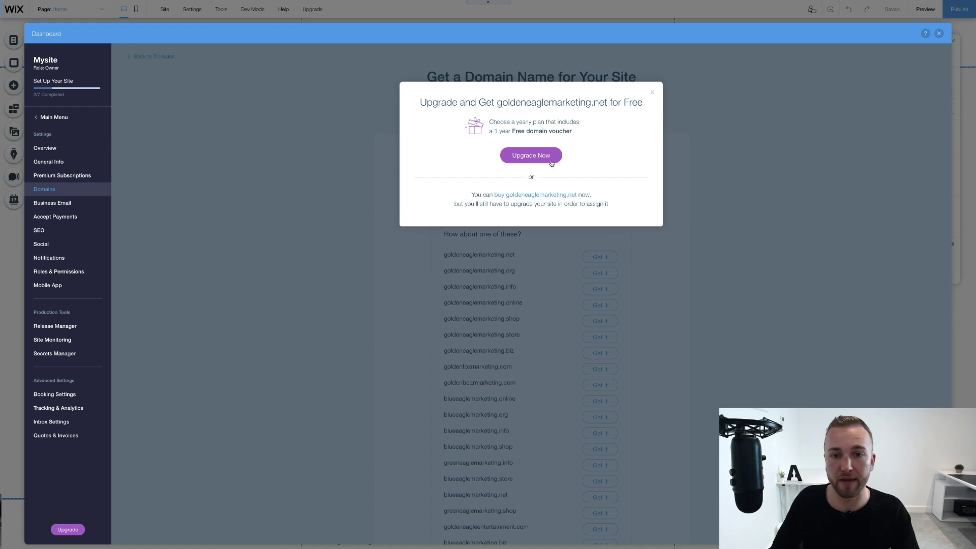
left_click(546, 162)
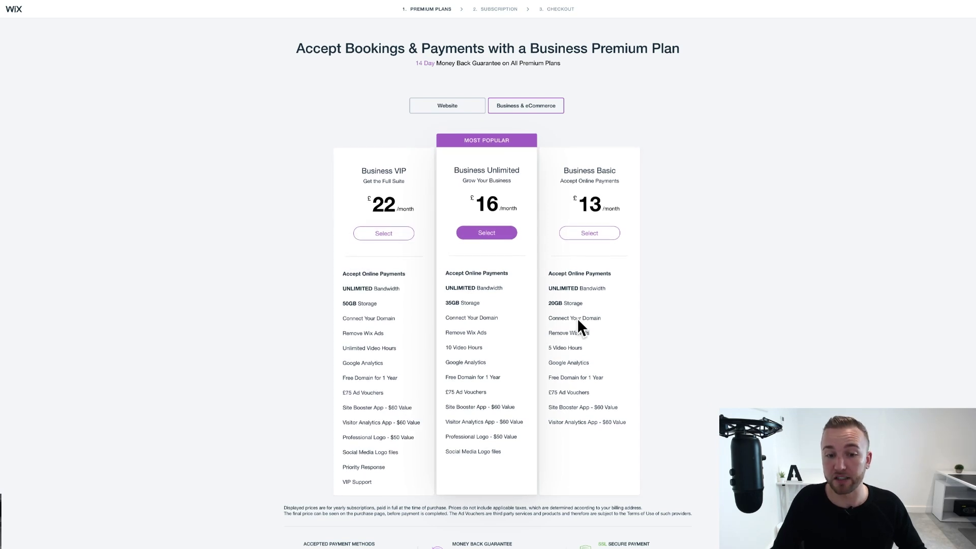
left_click(463, 106)
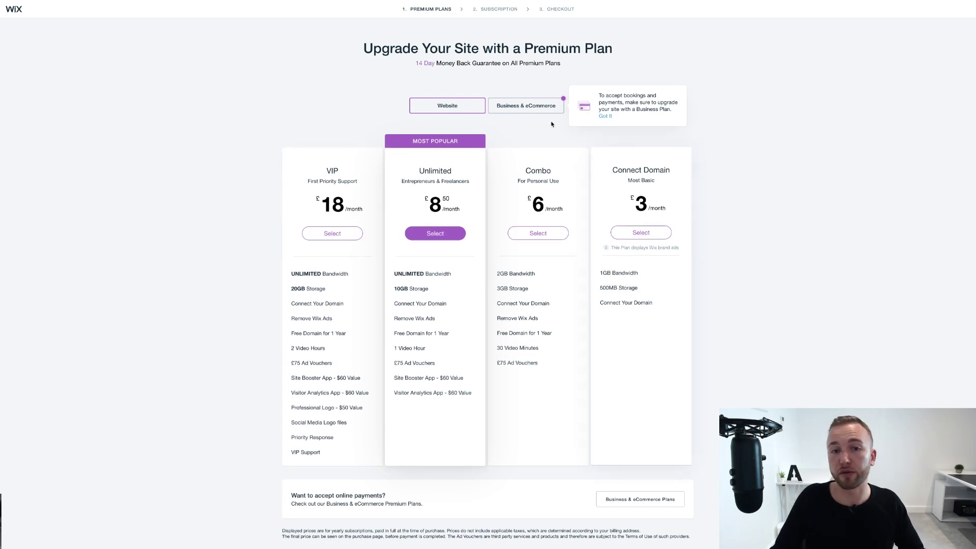
left_click(524, 104)
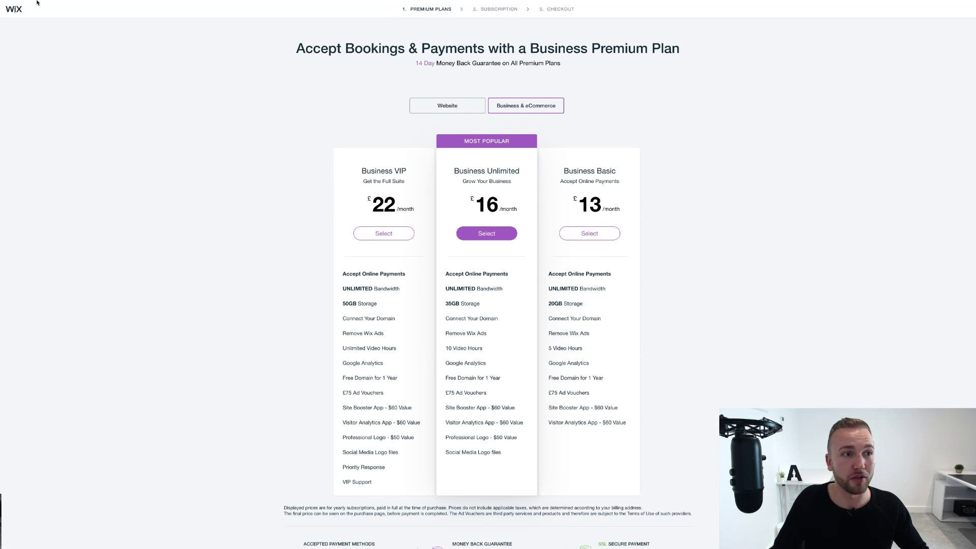
- Return to the website editor without selecting a plan and preview the home page in full screen
left_click(22, 13)
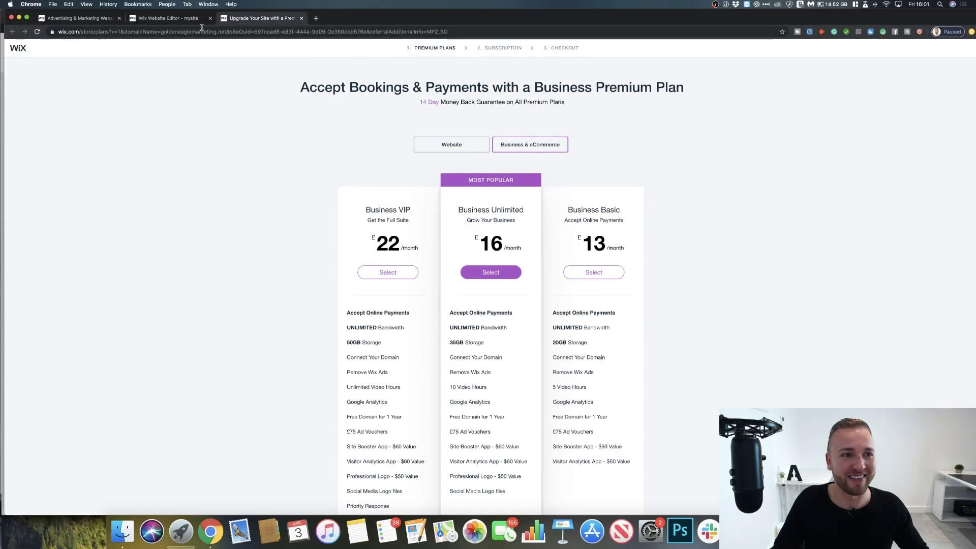
left_click(153, 21)
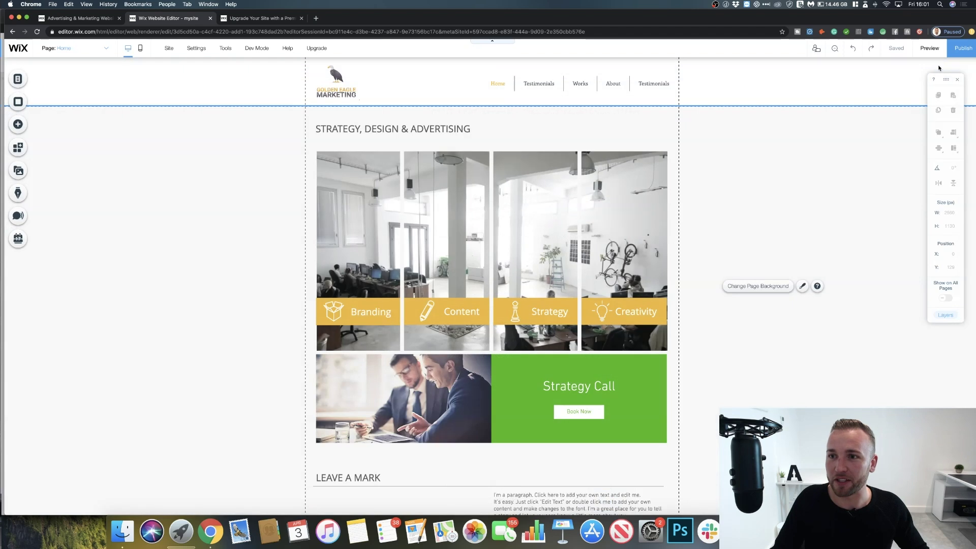
left_click(929, 48)
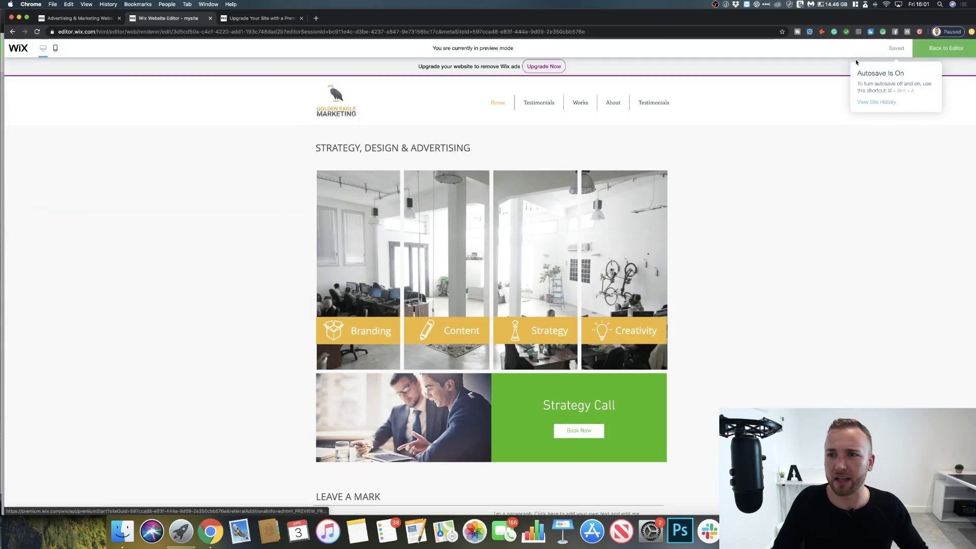
left_click(27, 17)
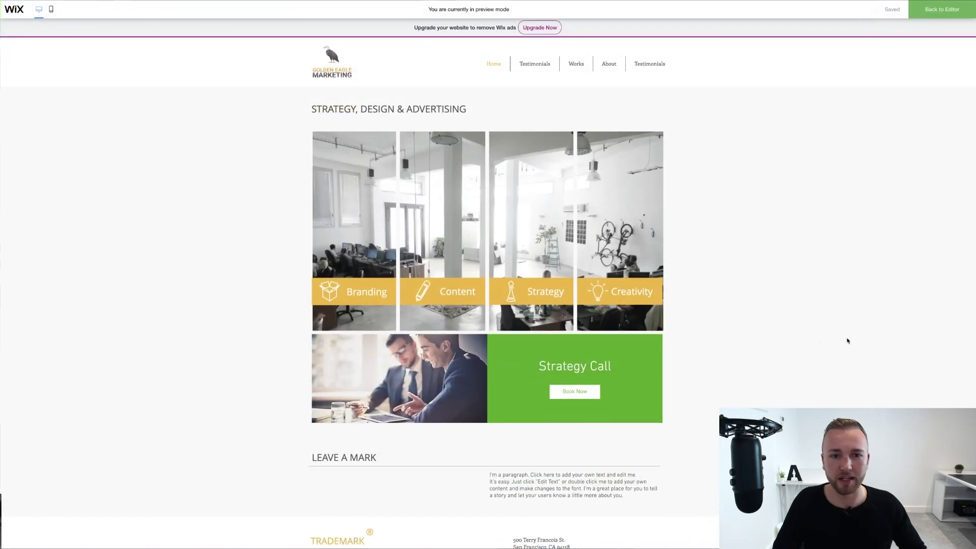